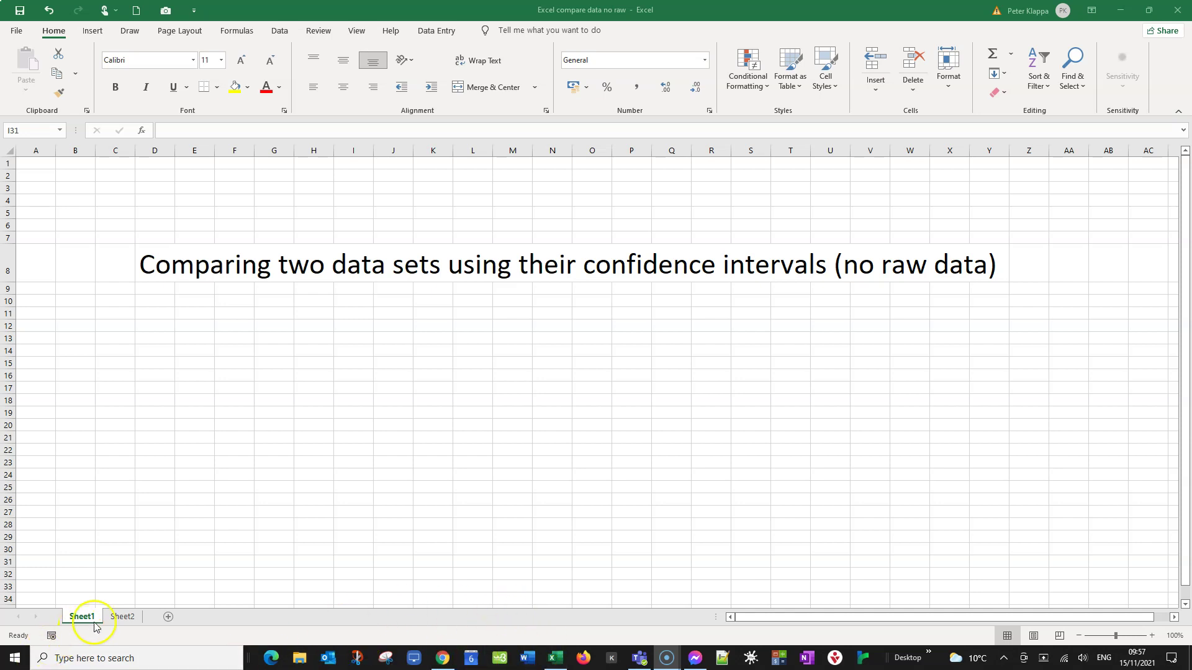
# Open Sheet2, which holds the blood pressure statements of Paper 1 and Paper 2
pyautogui.click(123, 616)
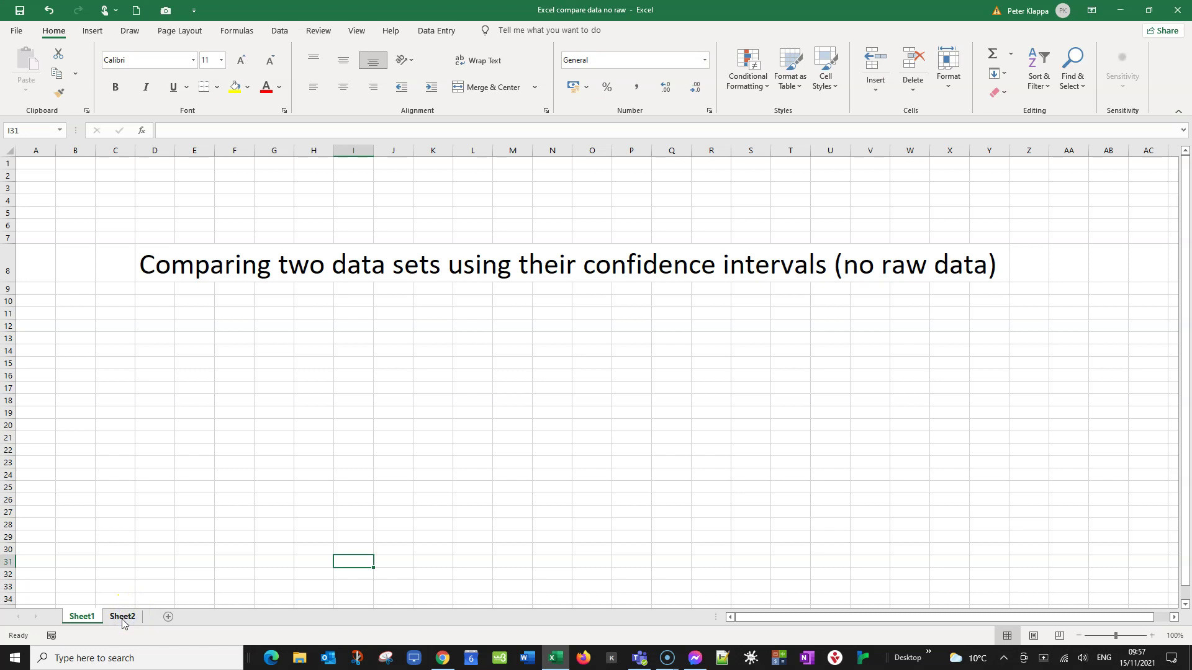
pyautogui.click(649, 581)
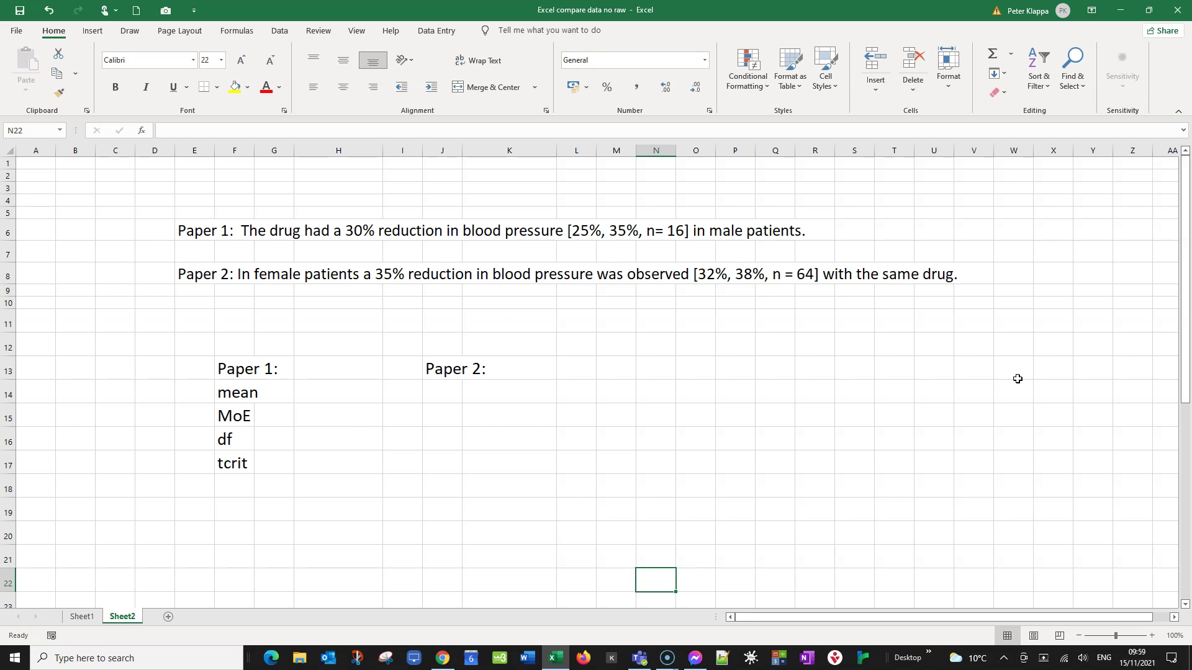
# Switch to the two-sample t-test calculator in Chrome and examine the raw data lists of Sample 1 and Sample 2
pyautogui.click(445, 663)
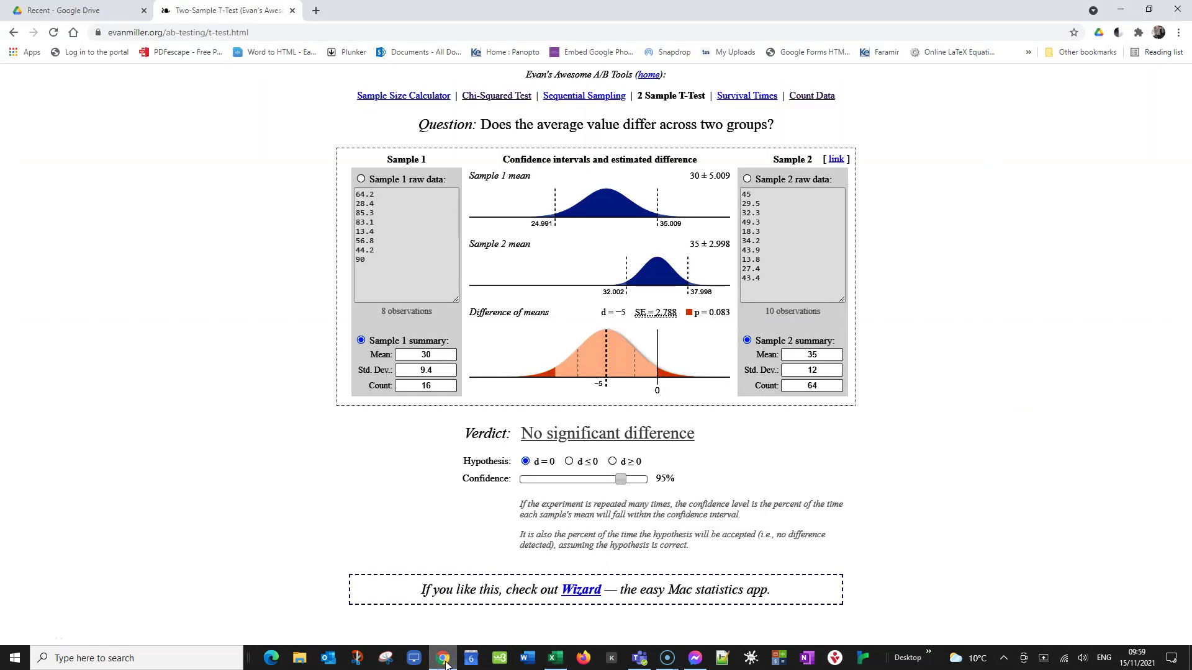
pyautogui.click(360, 262)
pyautogui.moveTo(381, 198); pyautogui.dragTo(383, 261)
pyautogui.moveTo(763, 198); pyautogui.dragTo(765, 261)
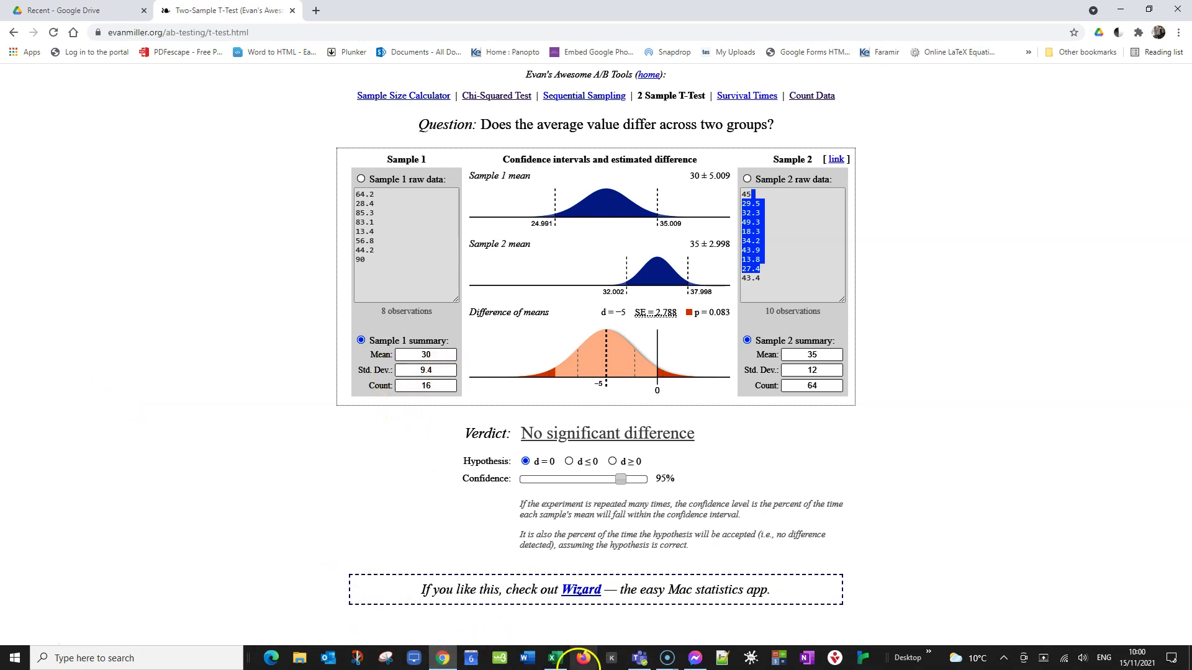
# Return to the Excel workbook and ink a short vertical line below the Paper 2 statement's sample size
pyautogui.click(564, 659)
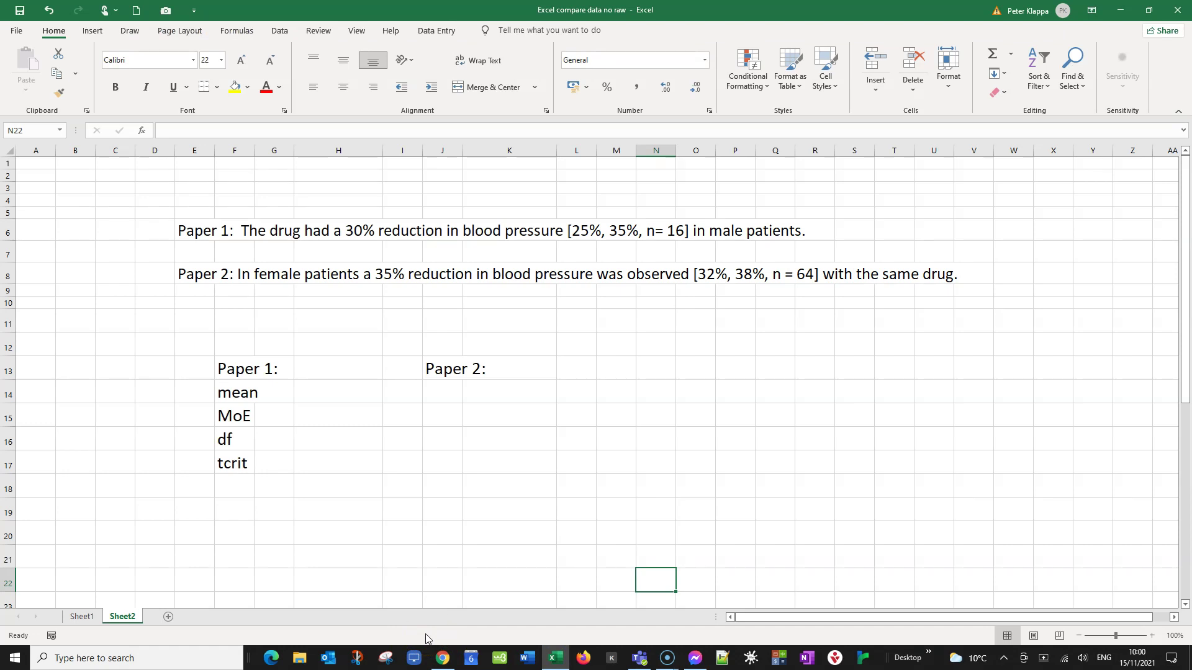
pyautogui.moveTo(789, 306); pyautogui.dragTo(787, 336)
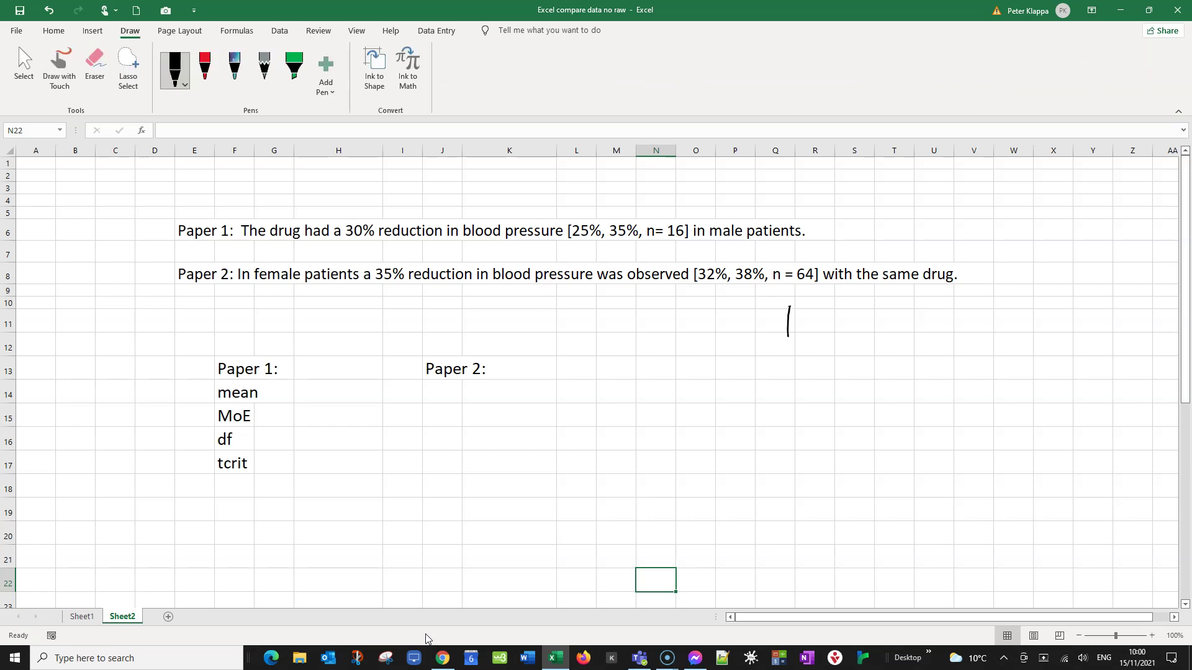
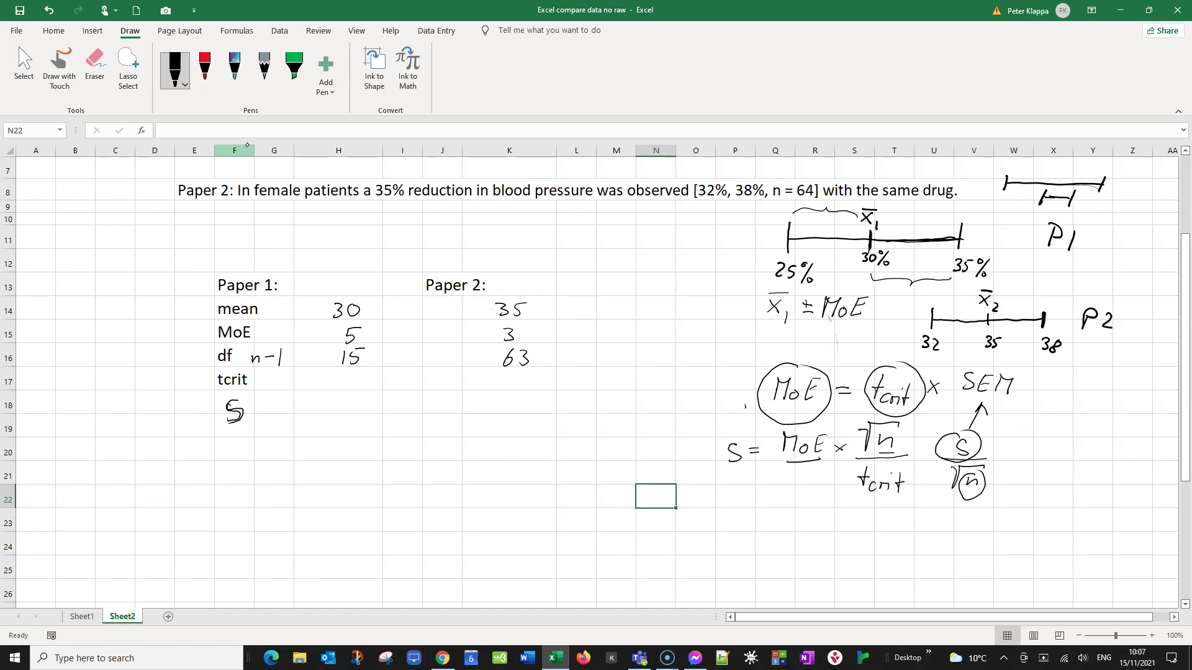
# Handwrite "CI, n" with an arrow pointing up at tcrit in the s formula, and underline Paper 2's interval limits 32%, 38%
pyautogui.moveTo(789, 454); pyautogui.dragTo(837, 466)
pyautogui.moveTo(863, 524)
pyautogui.mouseDown()
pyautogui.moveTo(873, 502)
pyautogui.moveTo(877, 512)
pyautogui.mouseUp()
pyautogui.moveTo(705, 201); pyautogui.dragTo(744, 203)
pyautogui.moveTo(901, 514)
pyautogui.mouseDown()
pyautogui.moveTo(901, 528)
pyautogui.moveTo(916, 528)
pyautogui.mouseUp()
pyautogui.moveTo(944, 517); pyautogui.dragTo(959, 531)
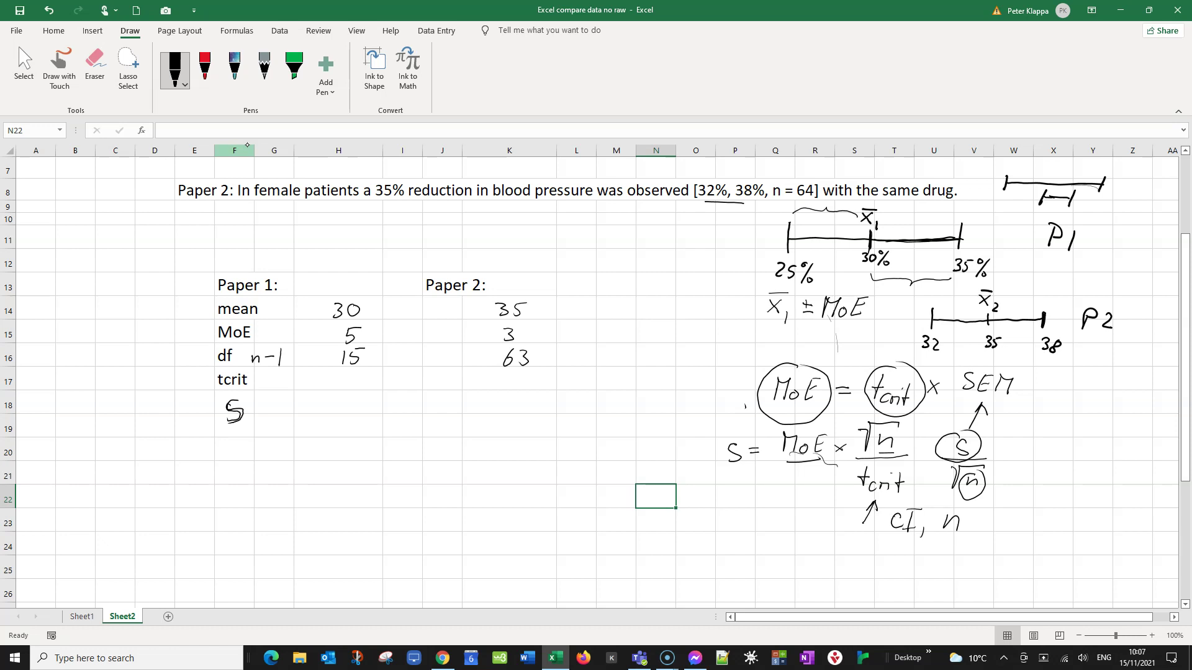
# Handwrite the Excel function "= t.INV.2T(1-CI, df)" below the "CI, n" note
pyautogui.moveTo(825, 559)
pyautogui.mouseDown()
pyautogui.moveTo(865, 568)
pyautogui.moveTo(873, 552)
pyautogui.moveTo(894, 566)
pyautogui.moveTo(901, 552)
pyautogui.moveTo(913, 569)
pyautogui.moveTo(915, 552)
pyautogui.mouseUp()
pyautogui.moveTo(923, 557)
pyautogui.mouseDown()
pyautogui.moveTo(923, 570)
pyautogui.moveTo(931, 553)
pyautogui.moveTo(957, 568)
pyautogui.mouseUp()
pyautogui.click(936, 566)
pyautogui.moveTo(970, 554); pyautogui.dragTo(970, 568)
pyautogui.moveTo(964, 550)
pyautogui.mouseDown()
pyautogui.moveTo(999, 542)
pyautogui.moveTo(994, 571)
pyautogui.moveTo(1014, 546)
pyautogui.moveTo(1012, 566)
pyautogui.moveTo(1068, 561)
pyautogui.mouseUp()
pyautogui.click(1063, 562)
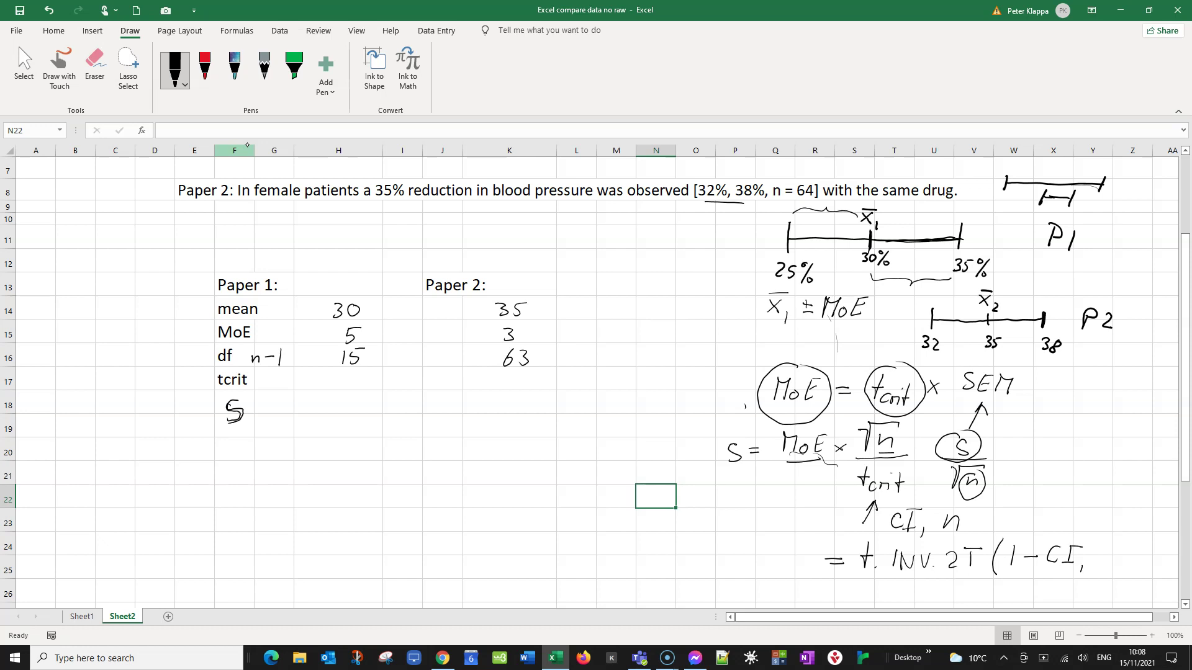
pyautogui.moveTo(1117, 548)
pyautogui.mouseDown()
pyautogui.moveTo(1147, 531)
pyautogui.moveTo(1138, 575)
pyautogui.mouseUp()
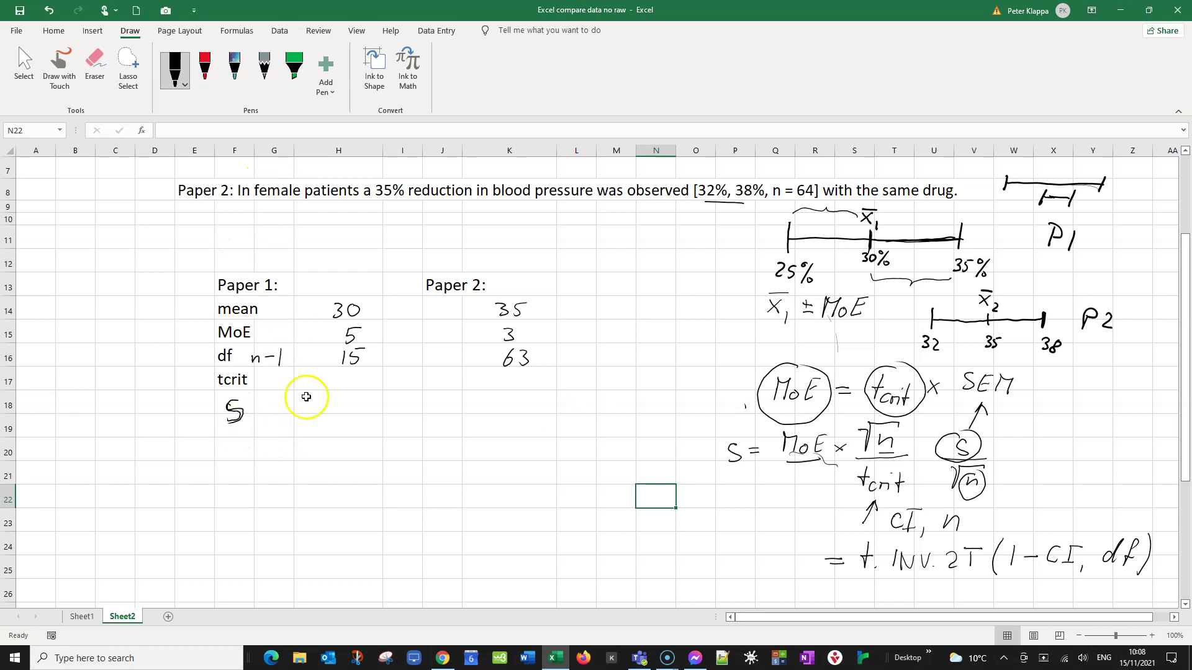
# Begin Paper 1's tcrit formula in cell H17 with =t
pyautogui.click(337, 382)
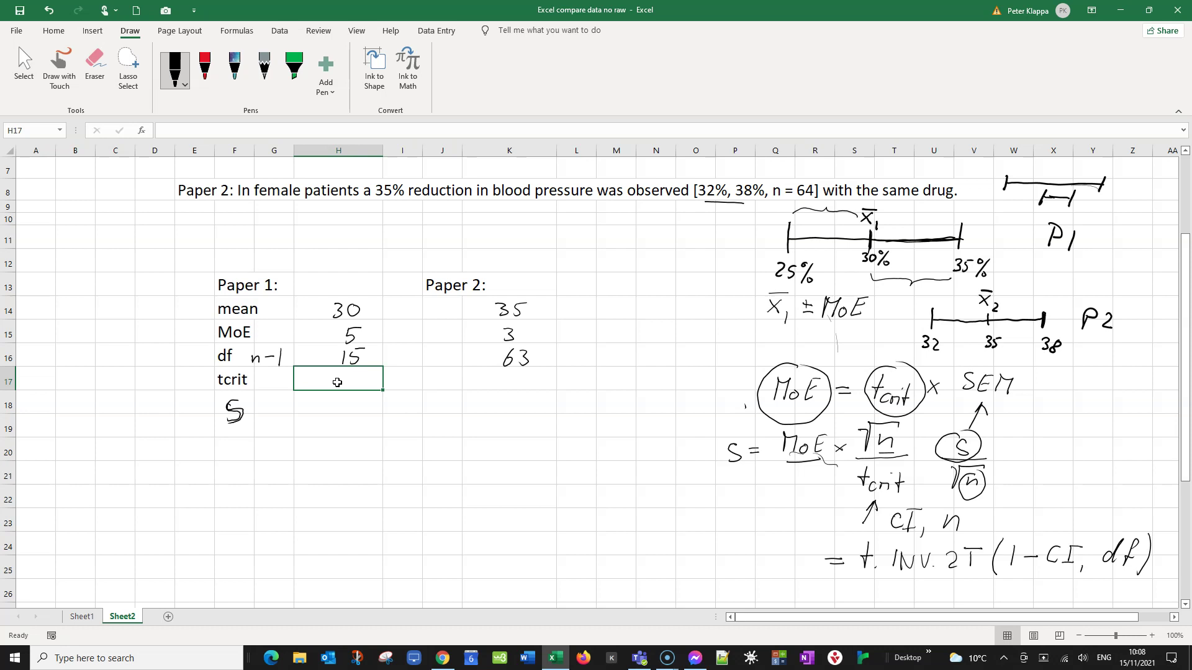
pyautogui.write('=t.')
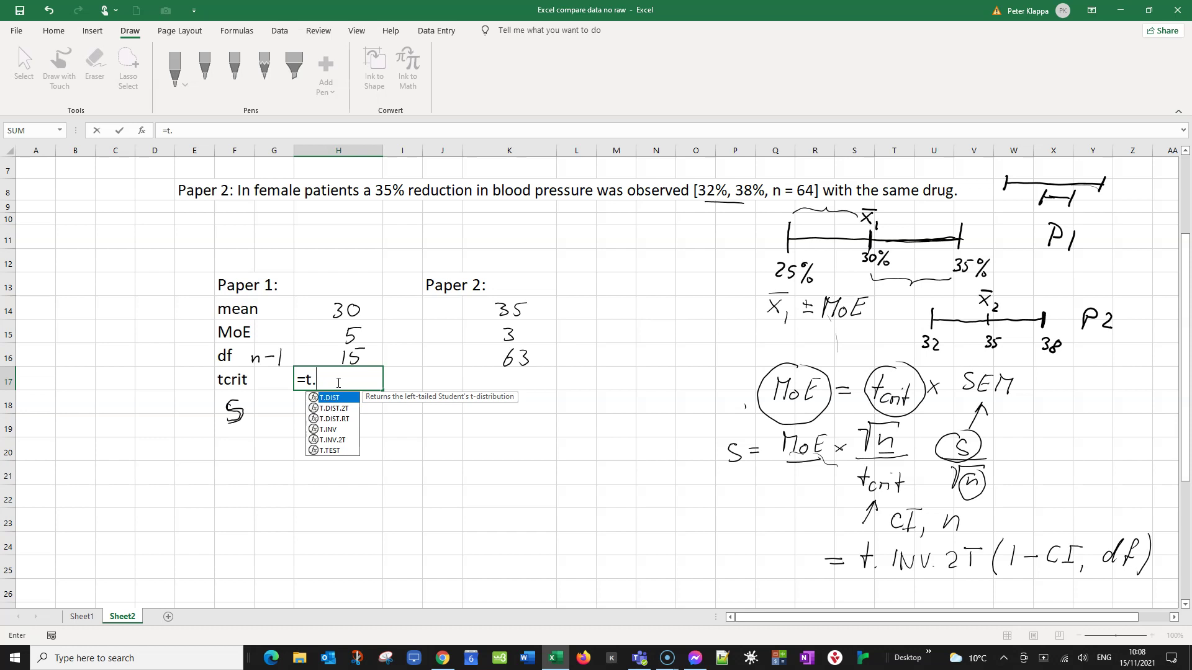
pyautogui.click(338, 381)
pyautogui.doubleClick(331, 409)
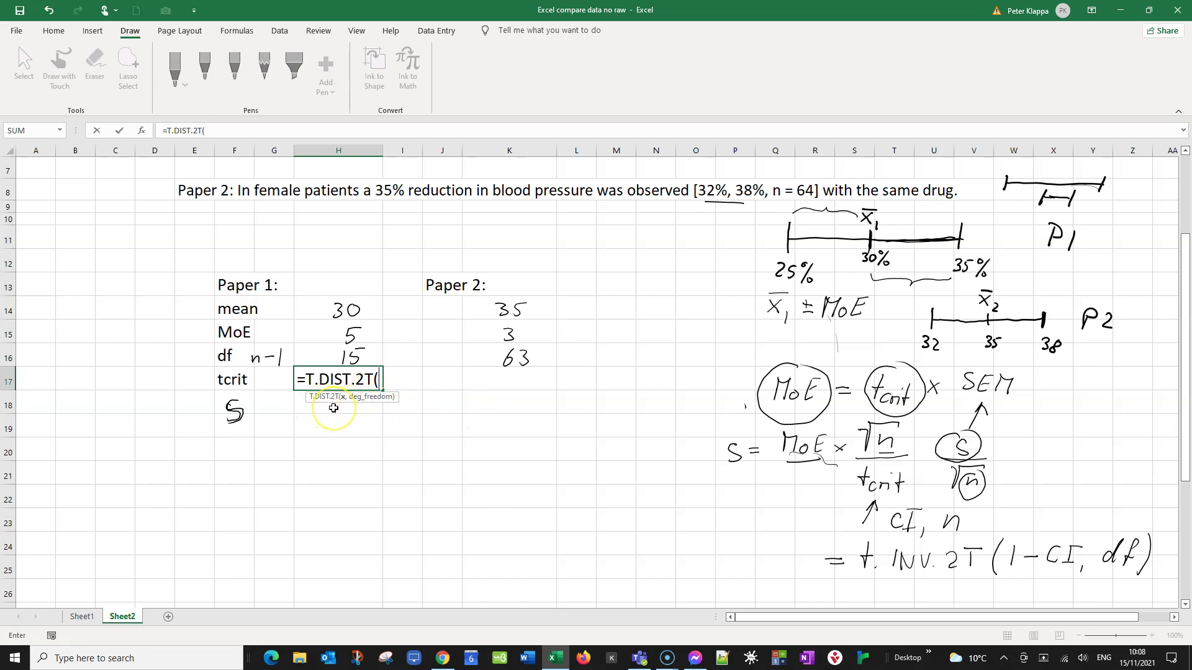
pyautogui.click(366, 398)
pyautogui.press('BackSpace')
pyautogui.press('BackSpace')
pyautogui.press('BackSpace')
pyautogui.press('BackSpace')
pyautogui.press('BackSpace')
pyautogui.press('BackSpace')
pyautogui.press('BackSpace')
pyautogui.press('BackSpace')
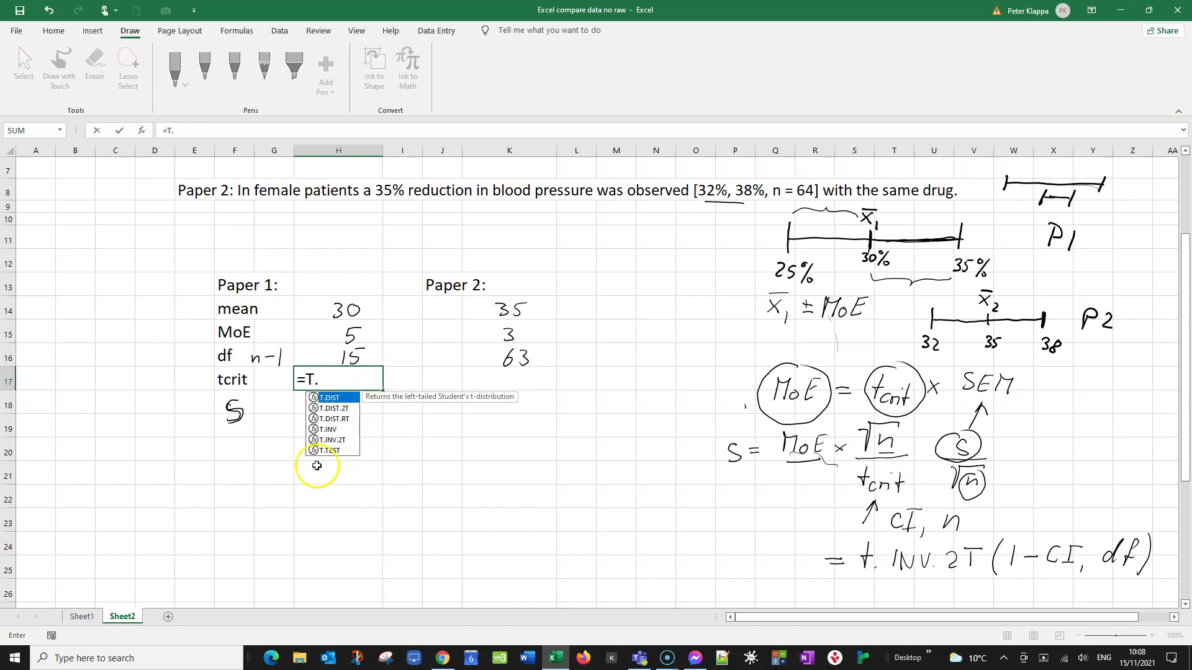
# Complete Paper 1's tcrit formula in H17 as =T.INV.2T(0.05,15)
pyautogui.doubleClick(330, 439)
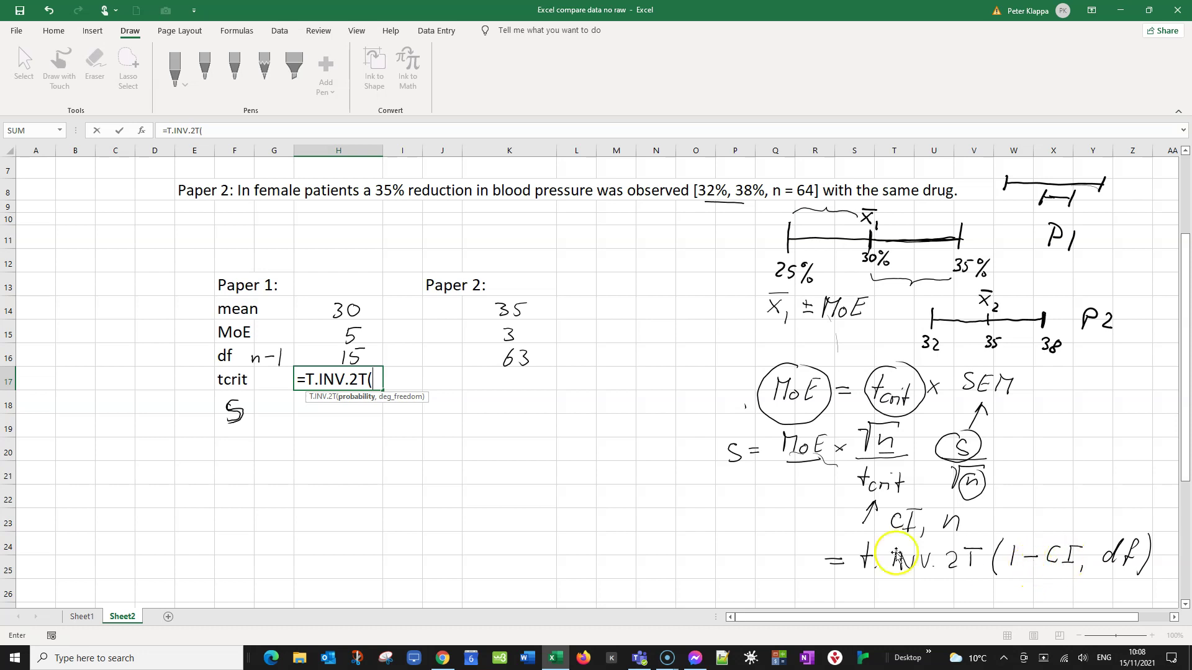
pyautogui.write('0.05')
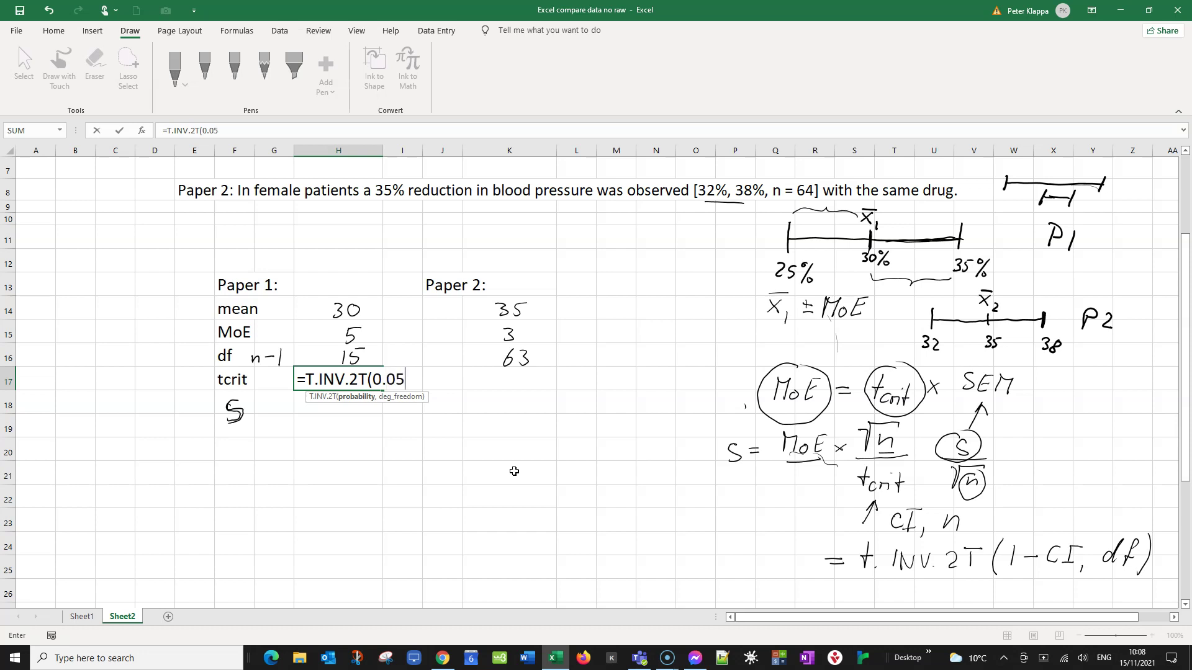
pyautogui.write(',')
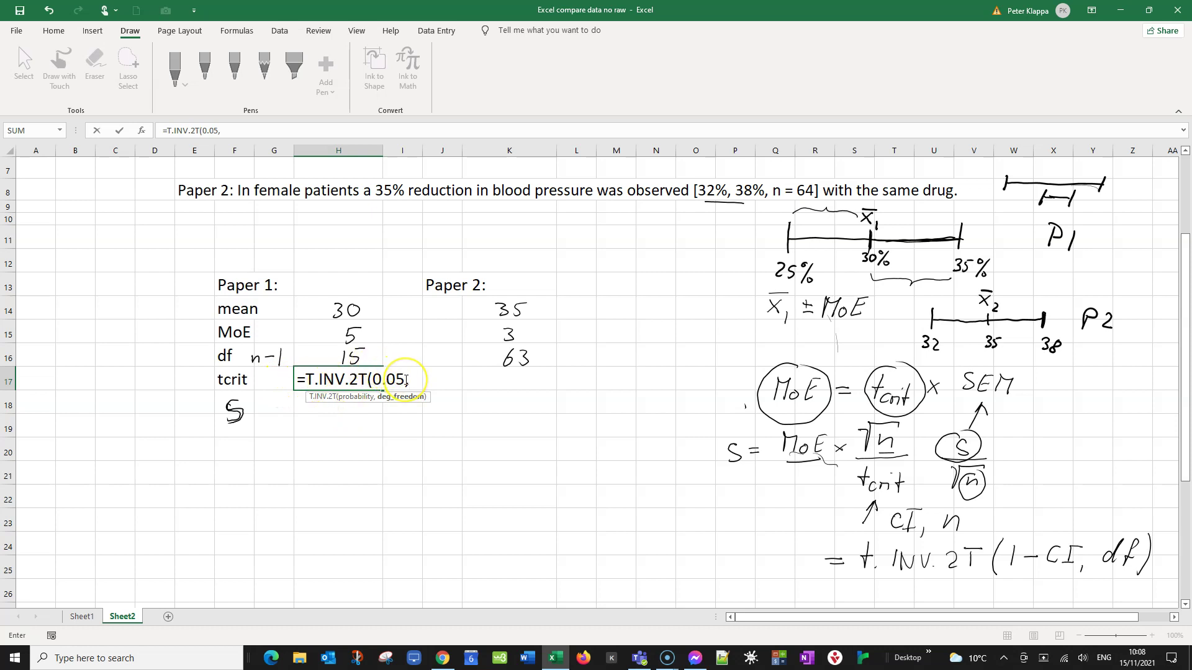
pyautogui.write('15)')
pyautogui.press('Return')
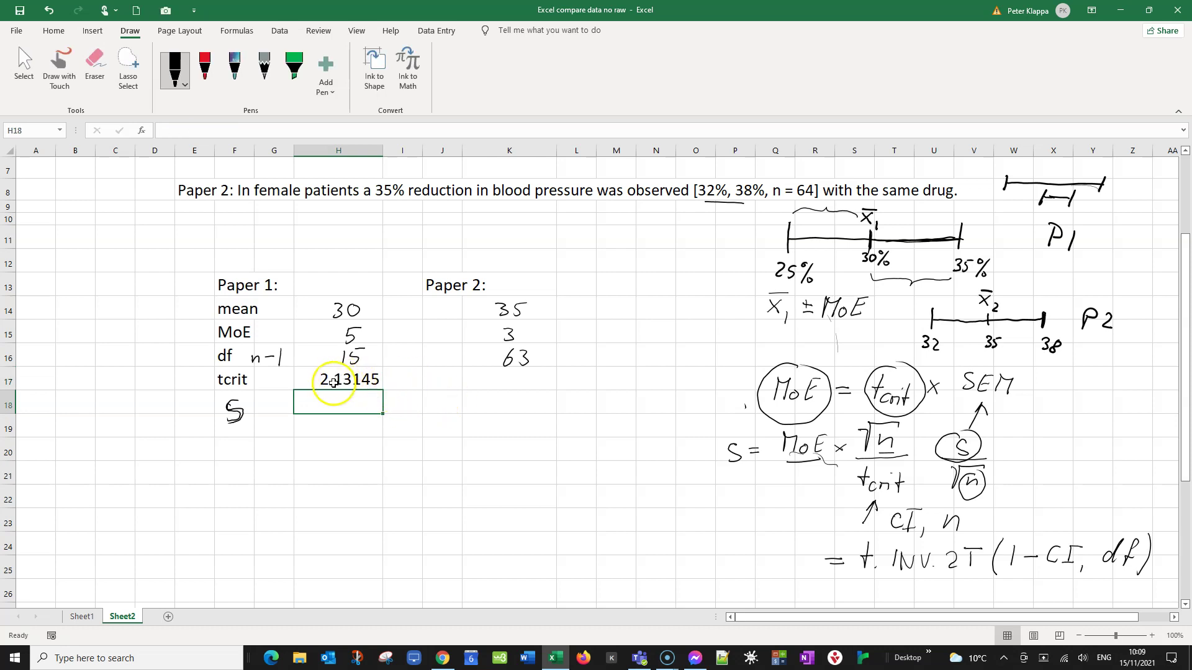
# Calculate Paper 2's tcrit in cell K17 with =T.INV.2T(0.05,63)
pyautogui.click(502, 389)
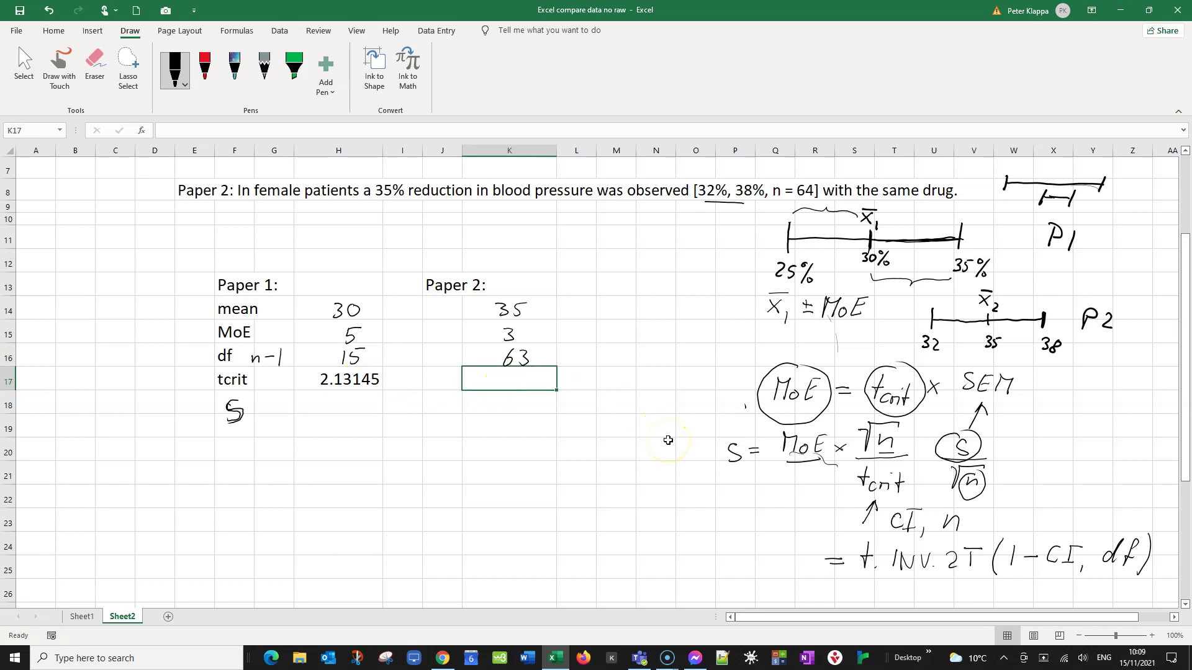
pyautogui.write('=t,')
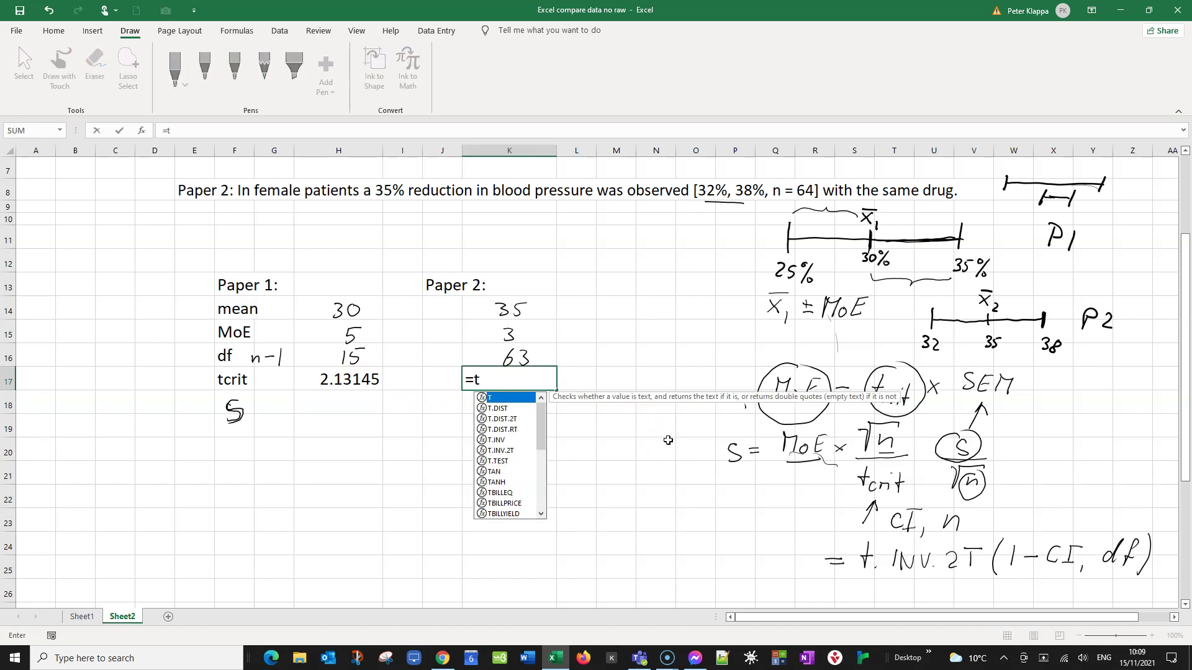
pyautogui.press('BackSpace')
pyautogui.write('.i')
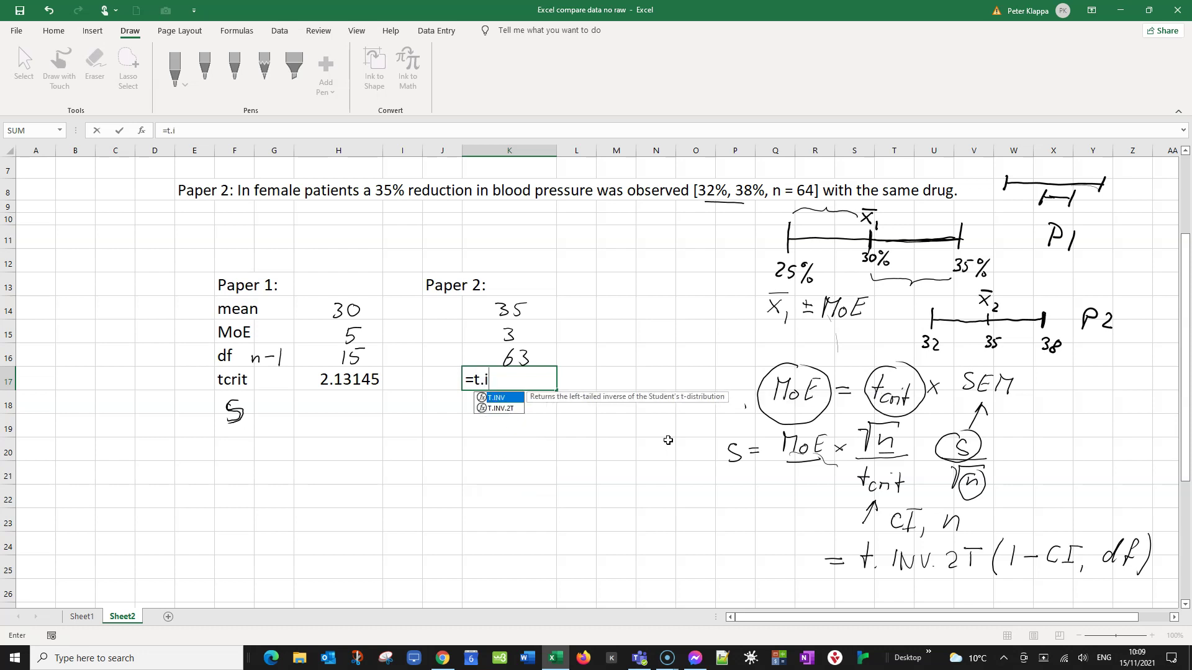
pyautogui.doubleClick(508, 410)
pyautogui.write('0')
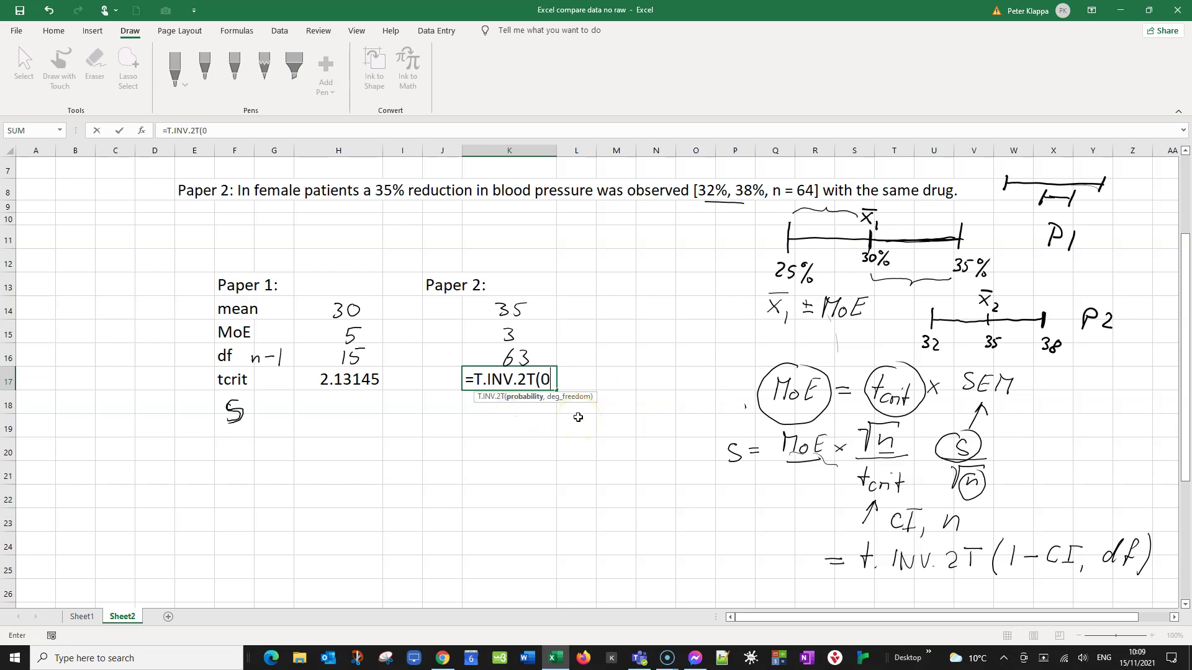
pyautogui.write('.05,')
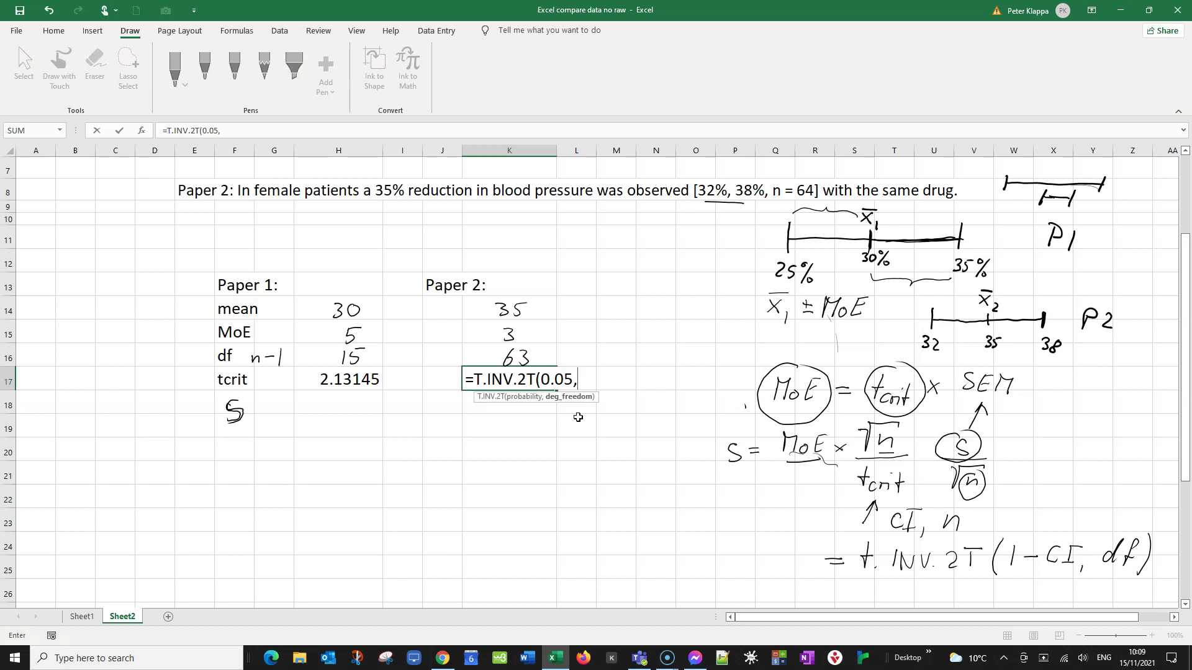
pyautogui.write('63)')
pyautogui.press('Return')
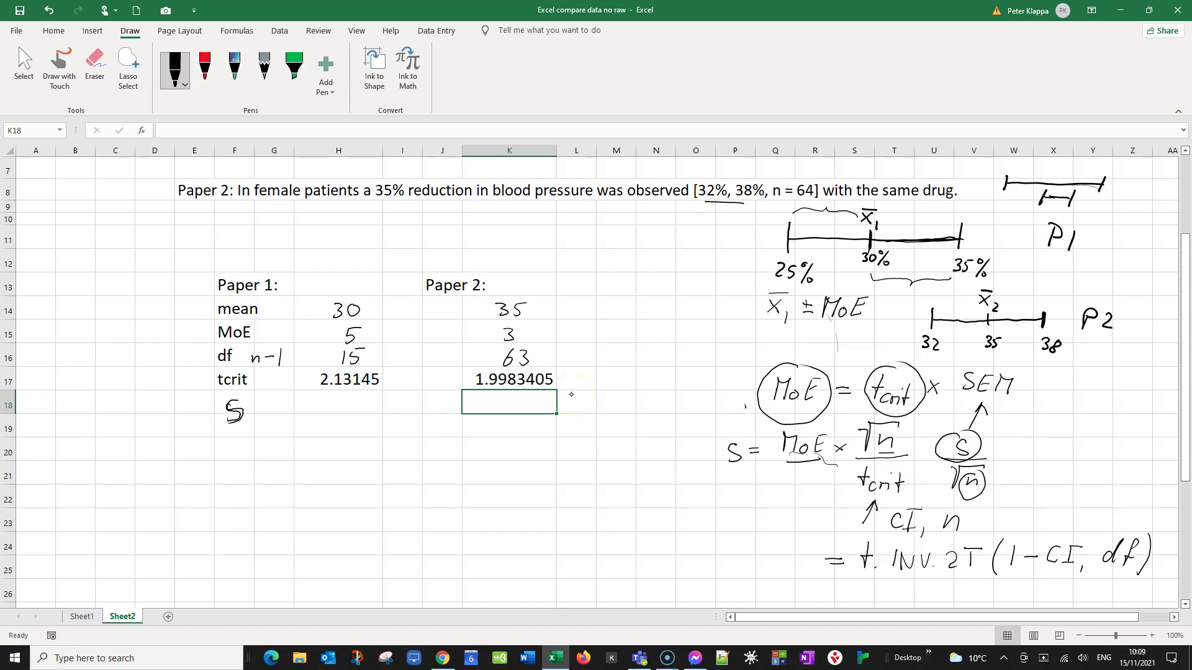
# Handwrite the note "n > 30, tcrit ≈ z" beside the Paper 2 column, with an arrow from a circled, underlined 1.96 to z
pyautogui.moveTo(592, 267)
pyautogui.mouseDown()
pyautogui.moveTo(616, 257)
pyautogui.moveTo(617, 273)
pyautogui.moveTo(646, 256)
pyautogui.moveTo(647, 272)
pyautogui.moveTo(670, 257)
pyautogui.mouseUp()
pyautogui.moveTo(593, 296); pyautogui.dragTo(591, 308)
pyautogui.moveTo(584, 298); pyautogui.dragTo(618, 313)
pyautogui.moveTo(624, 292)
pyautogui.mouseDown()
pyautogui.moveTo(623, 314)
pyautogui.moveTo(629, 297)
pyautogui.moveTo(678, 306)
pyautogui.moveTo(707, 350)
pyautogui.mouseUp()
pyautogui.moveTo(722, 337)
pyautogui.mouseDown()
pyautogui.moveTo(720, 352)
pyautogui.moveTo(733, 342)
pyautogui.moveTo(739, 352)
pyautogui.mouseUp()
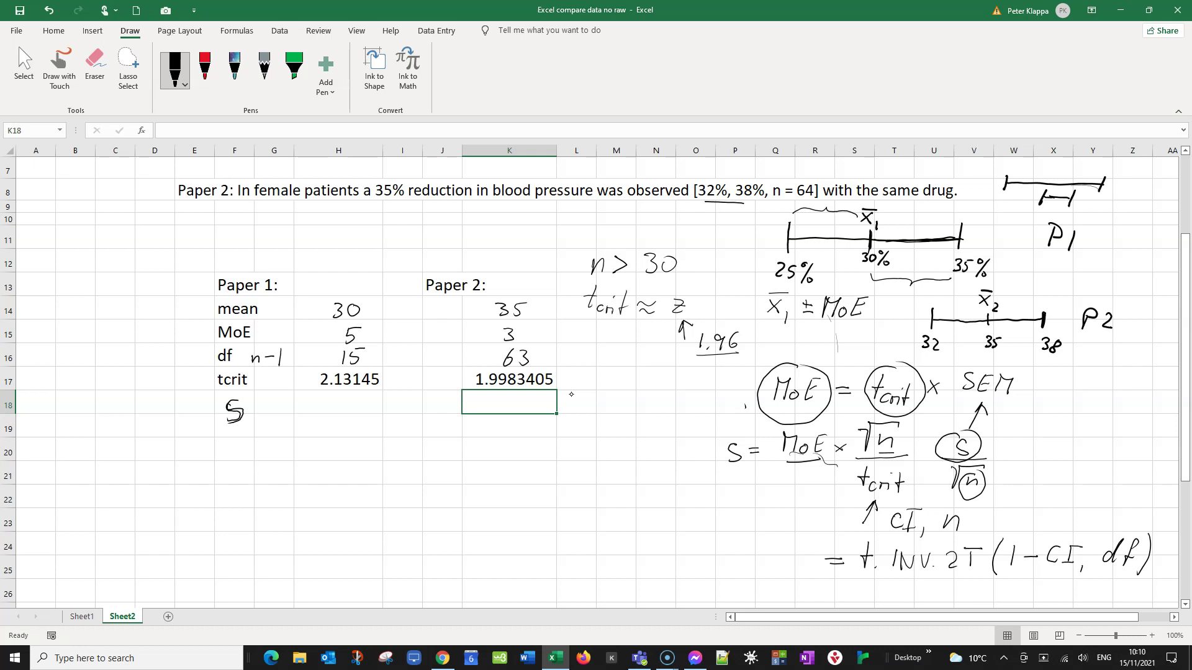
pyautogui.moveTo(722, 321)
pyautogui.mouseDown()
pyautogui.moveTo(686, 336)
pyautogui.moveTo(695, 364)
pyautogui.moveTo(725, 366)
pyautogui.moveTo(755, 336)
pyautogui.moveTo(729, 313)
pyautogui.mouseUp()
# Calculate Paper 1's standard deviation in cell H20 with the formula =5*4/H17
pyautogui.doubleClick(342, 448)
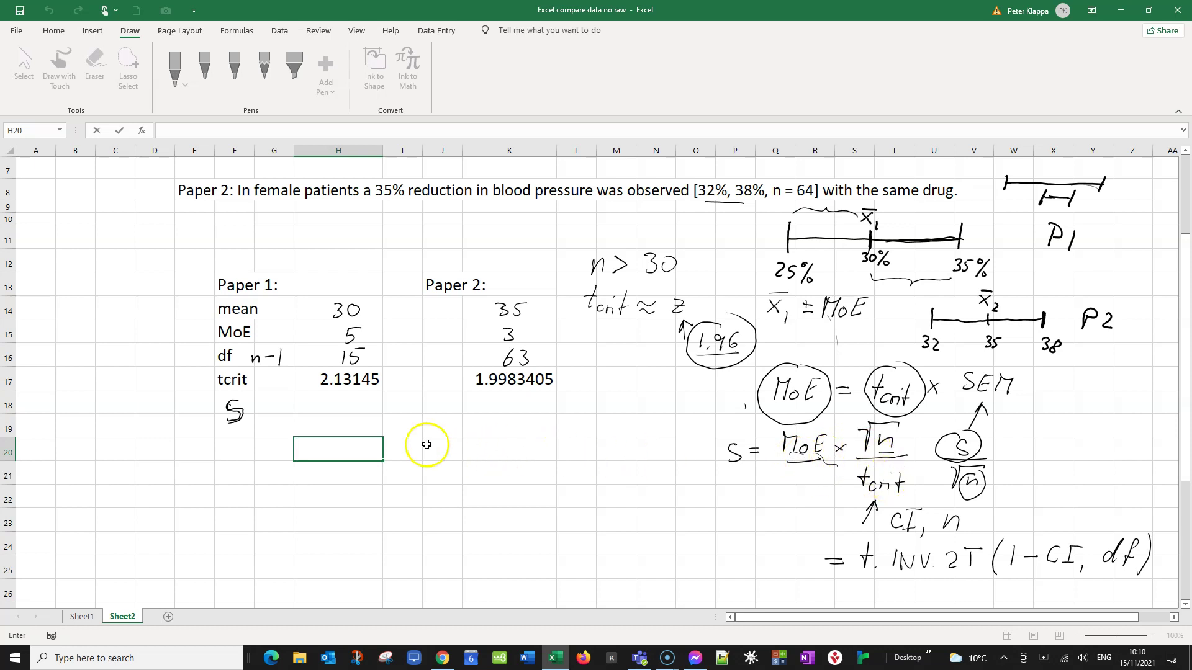
pyautogui.click(345, 444)
pyautogui.write('=')
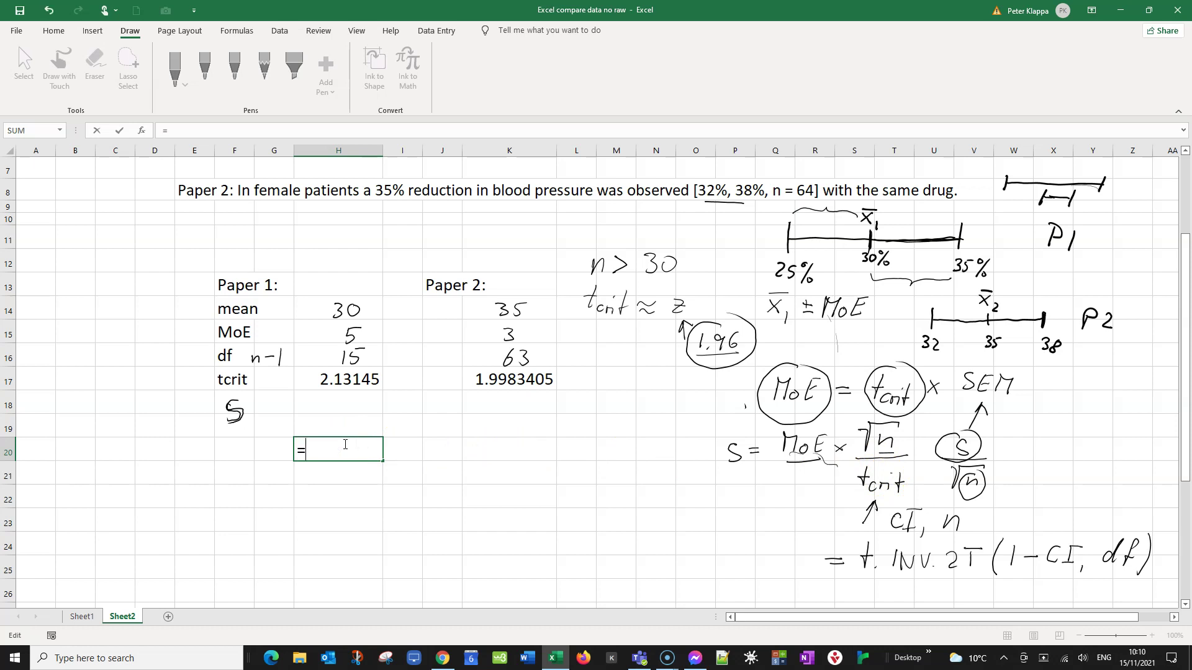
pyautogui.write('5*')
pyautogui.scroll(1, 453, 344)
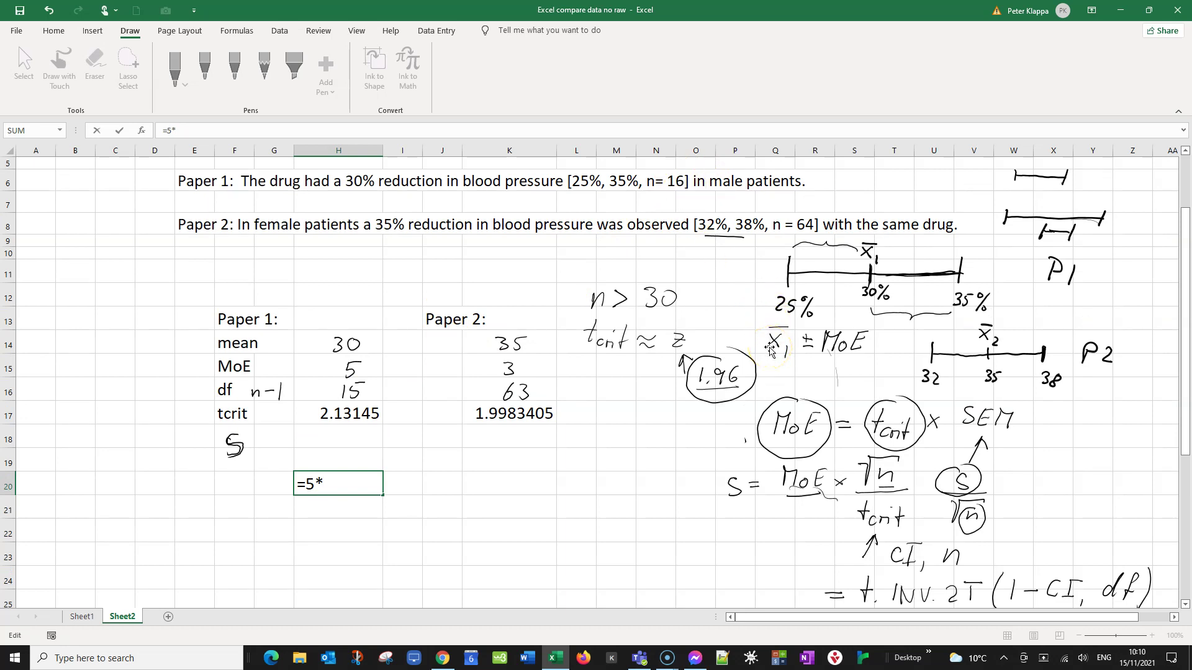
pyautogui.write('4/')
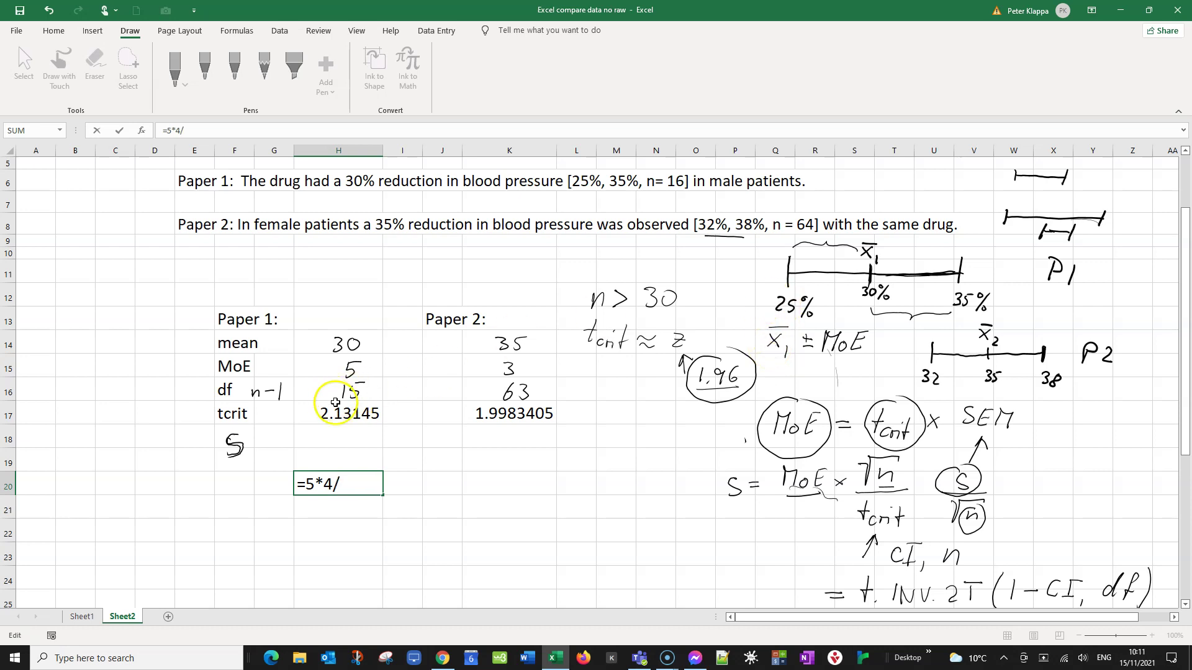
pyautogui.click(349, 416)
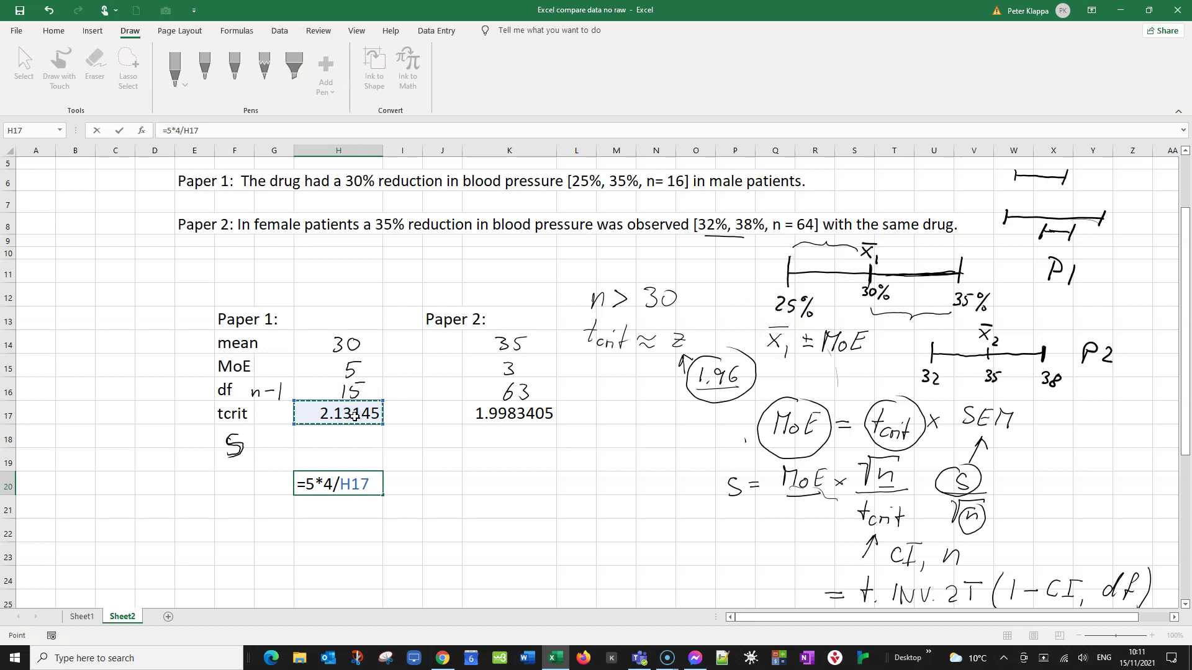
pyautogui.press('Return')
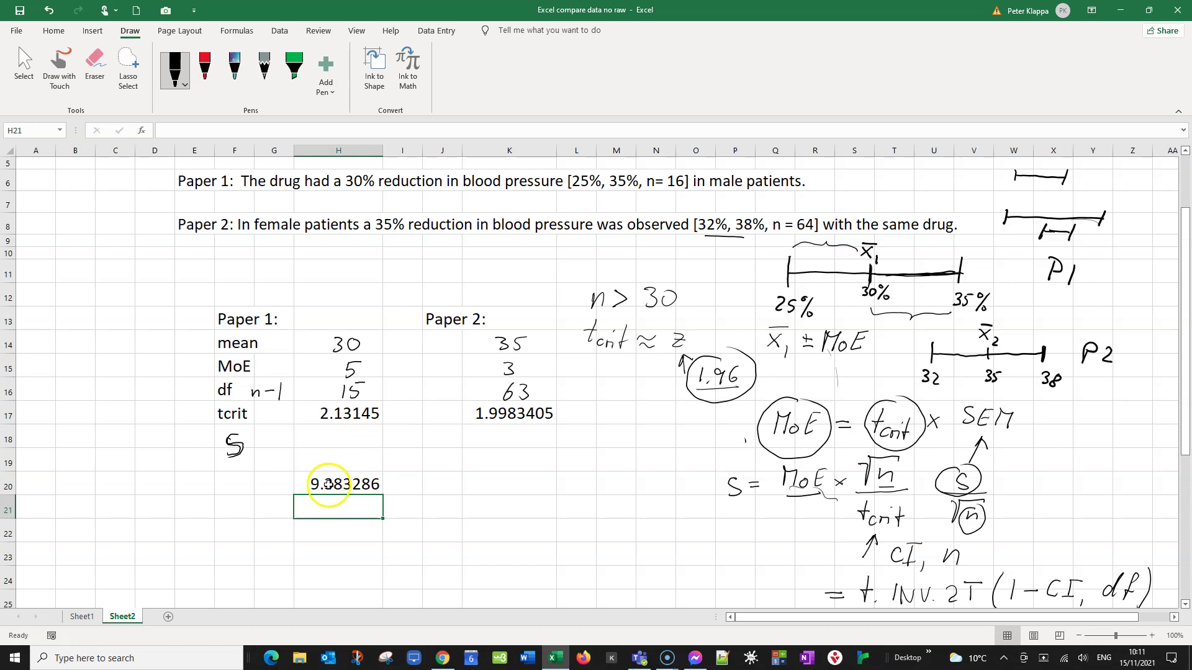
# Enter the formula -3*8/K17 in cell K20 for Paper 2's standard deviation
pyautogui.click(514, 482)
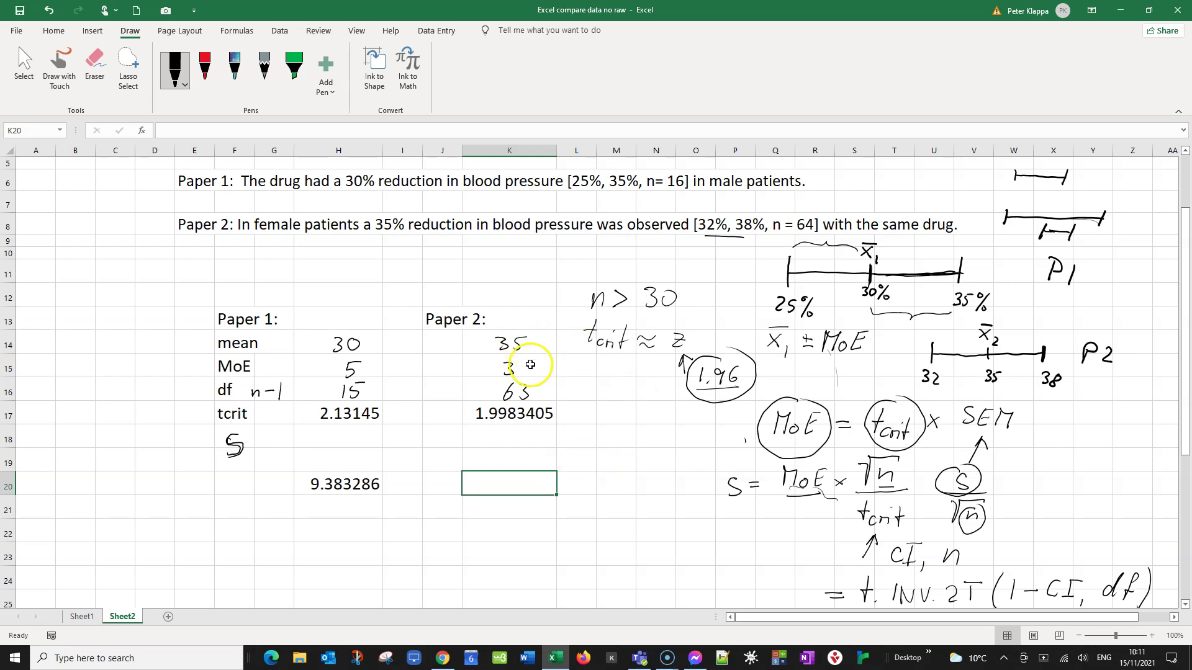
pyautogui.write('-')
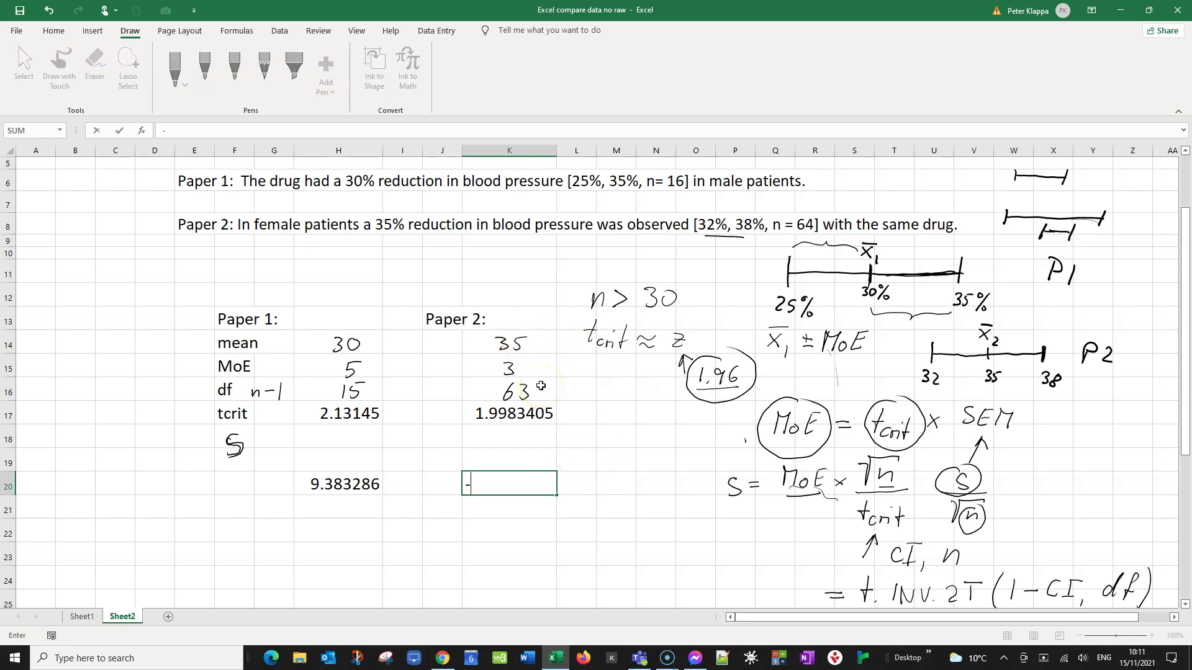
pyautogui.write('3*')
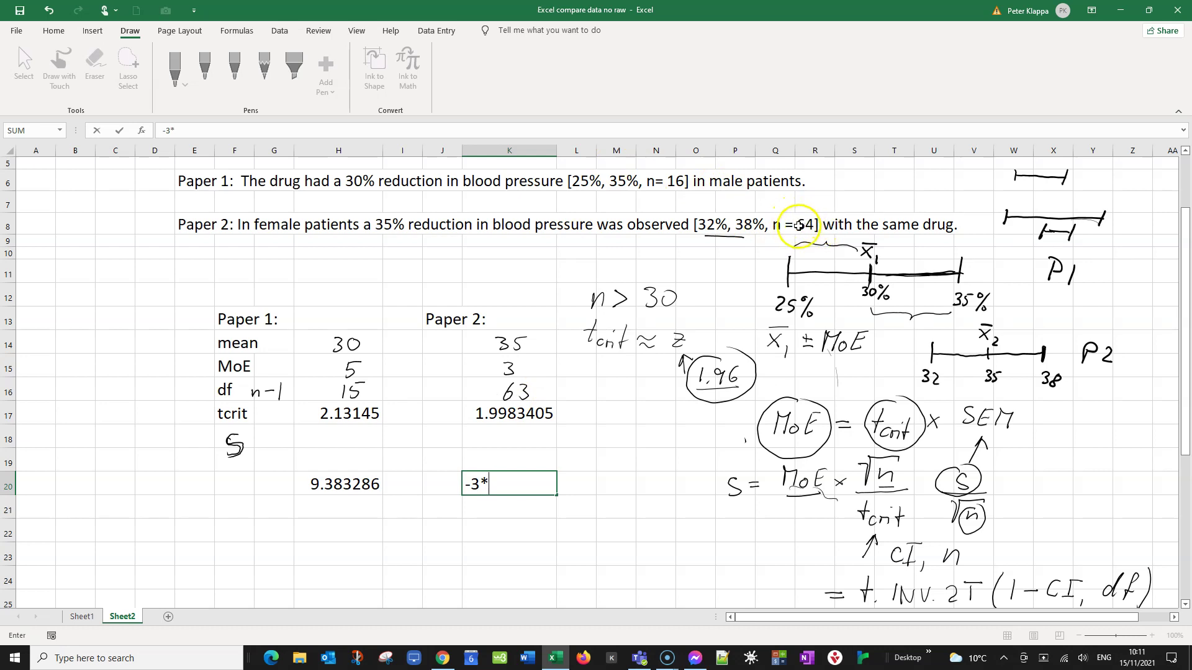
pyautogui.moveTo(821, 241); pyautogui.dragTo(852, 261)
pyautogui.click(517, 412)
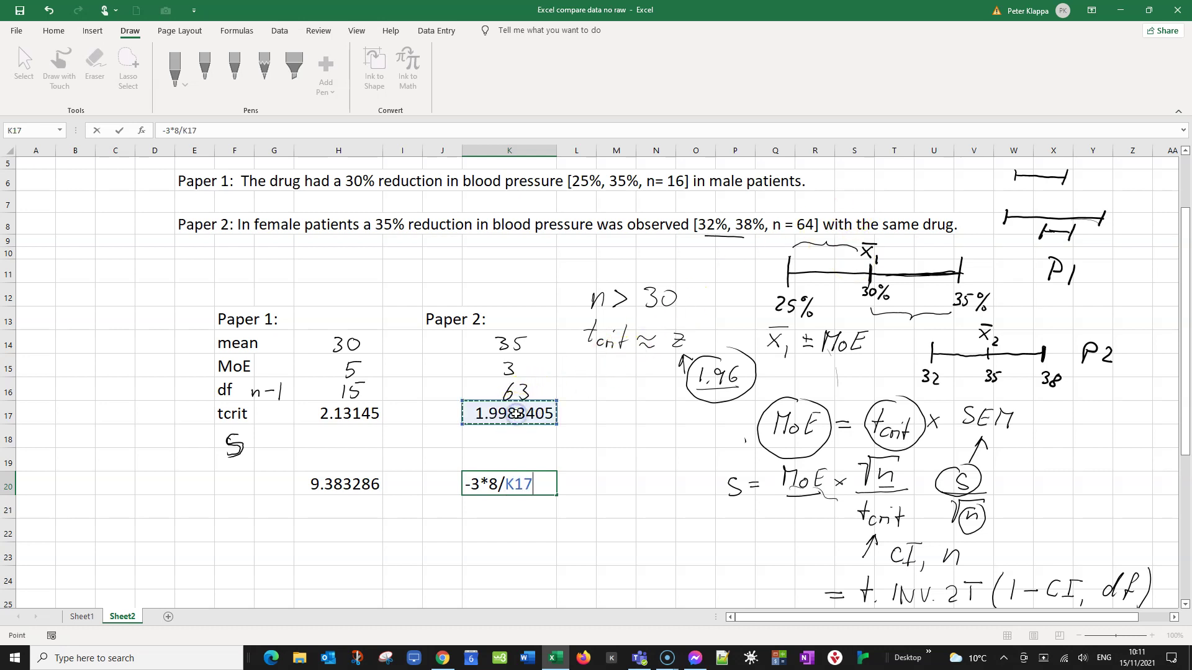
pyautogui.press('Return')
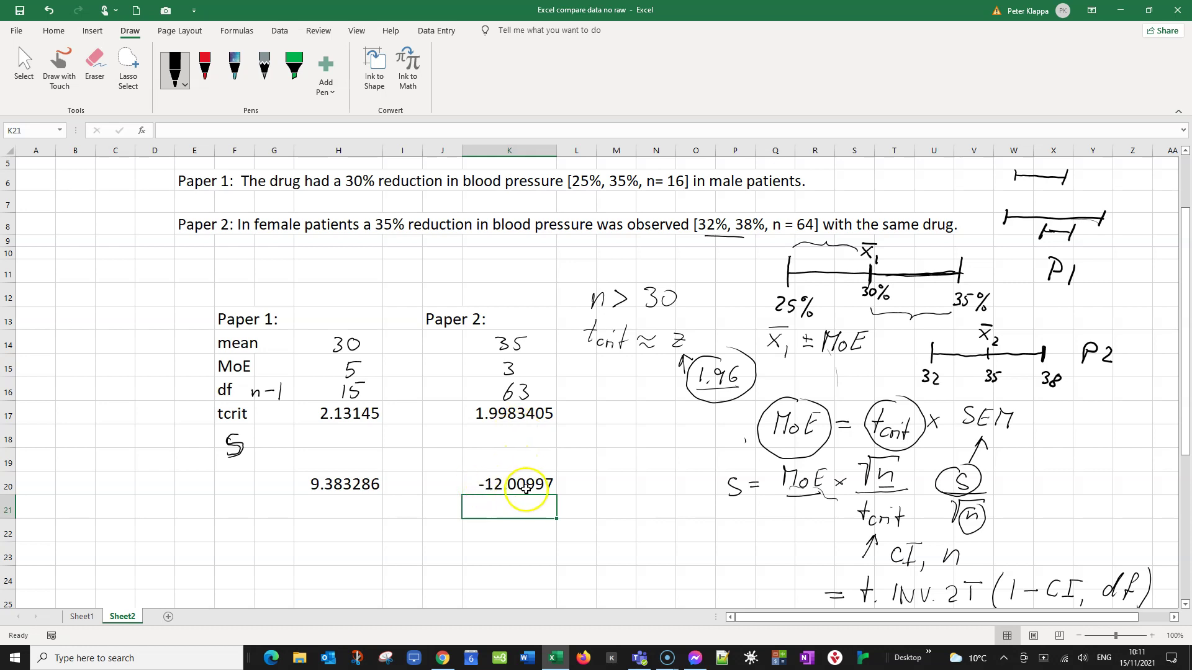
# Remove the minus sign from Paper 2's standard deviation formula in K20 so it reads =3*8/K17
pyautogui.click(497, 486)
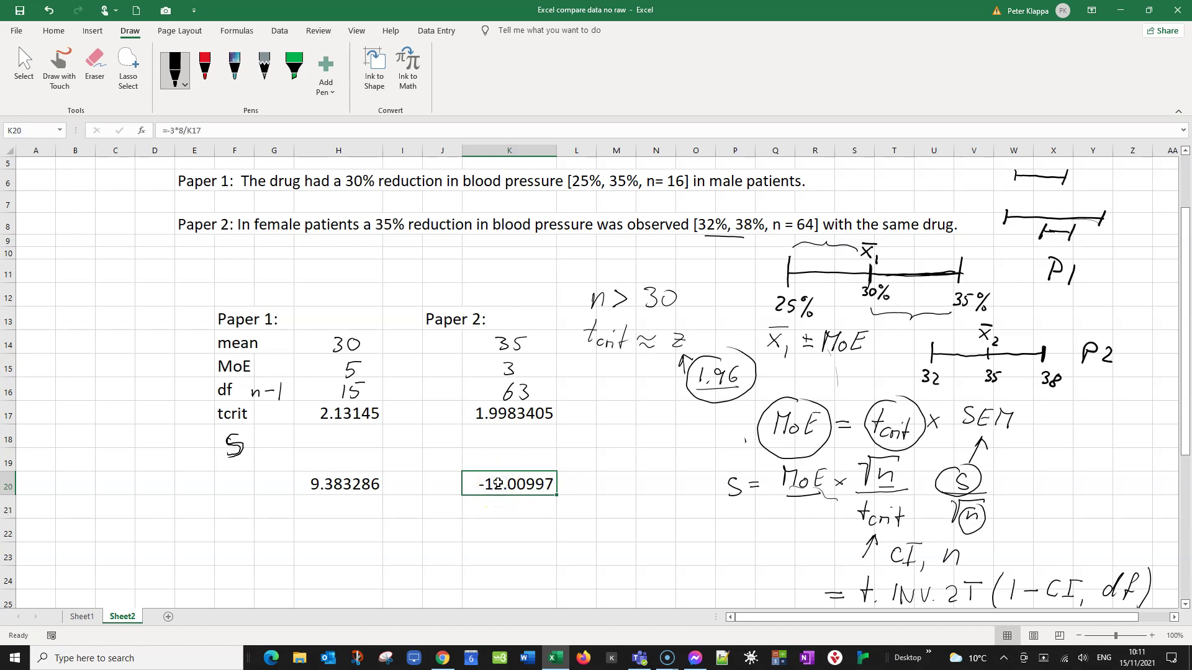
pyautogui.click(175, 130)
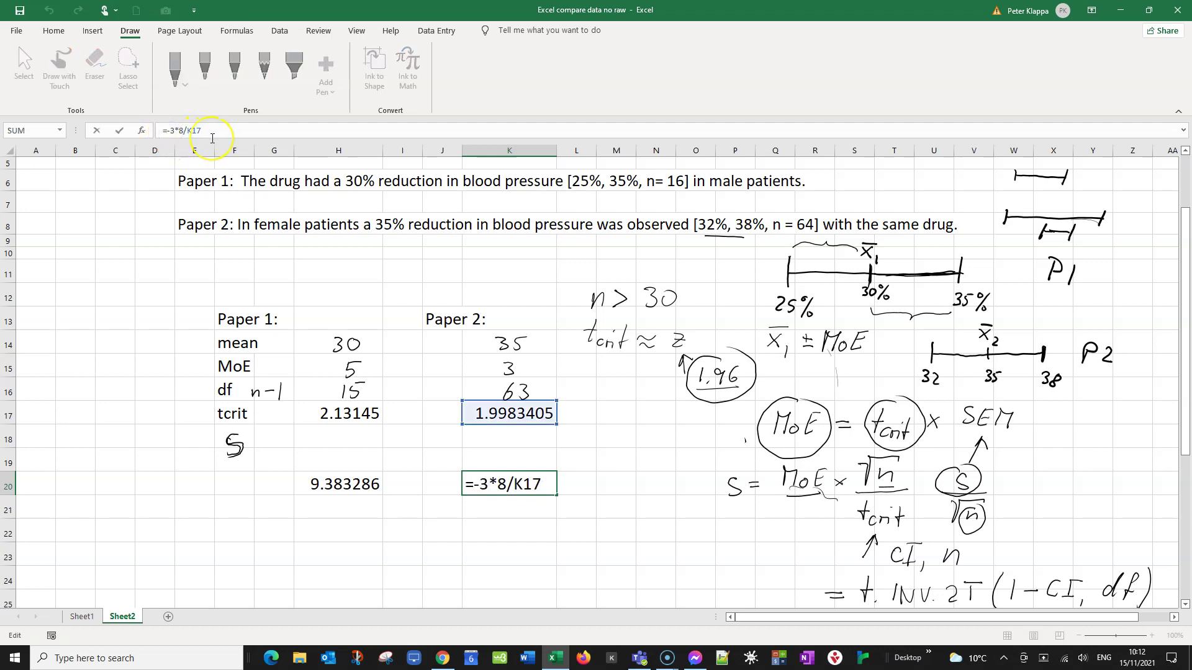
pyautogui.press('BackSpace')
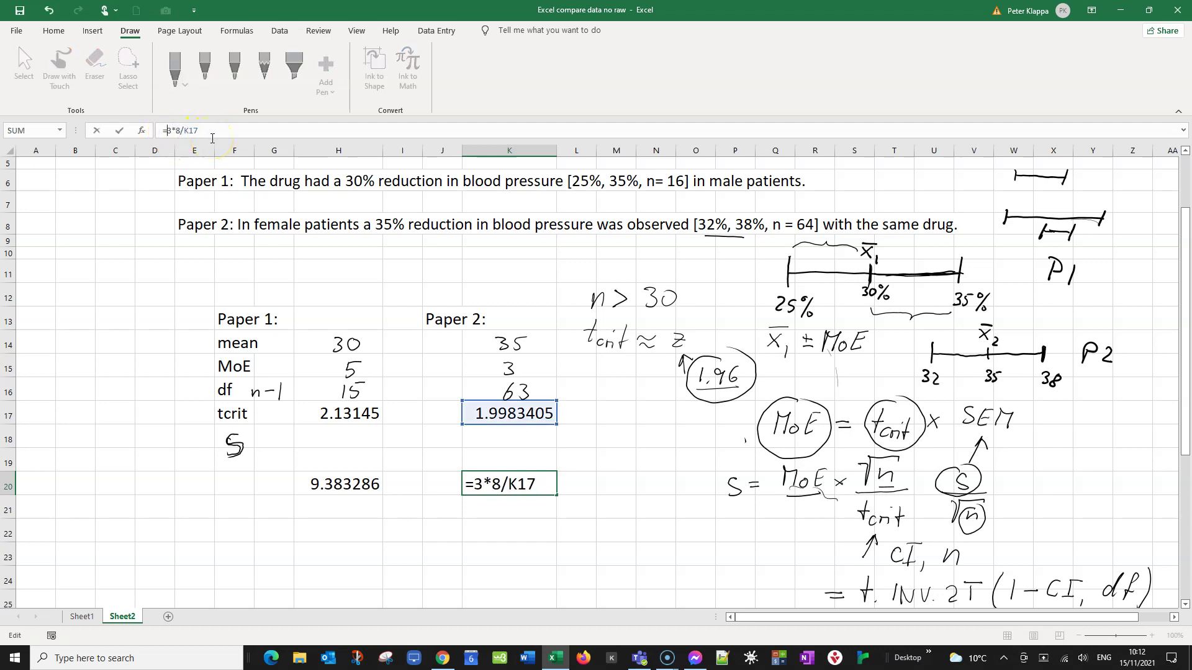
pyautogui.press('Return')
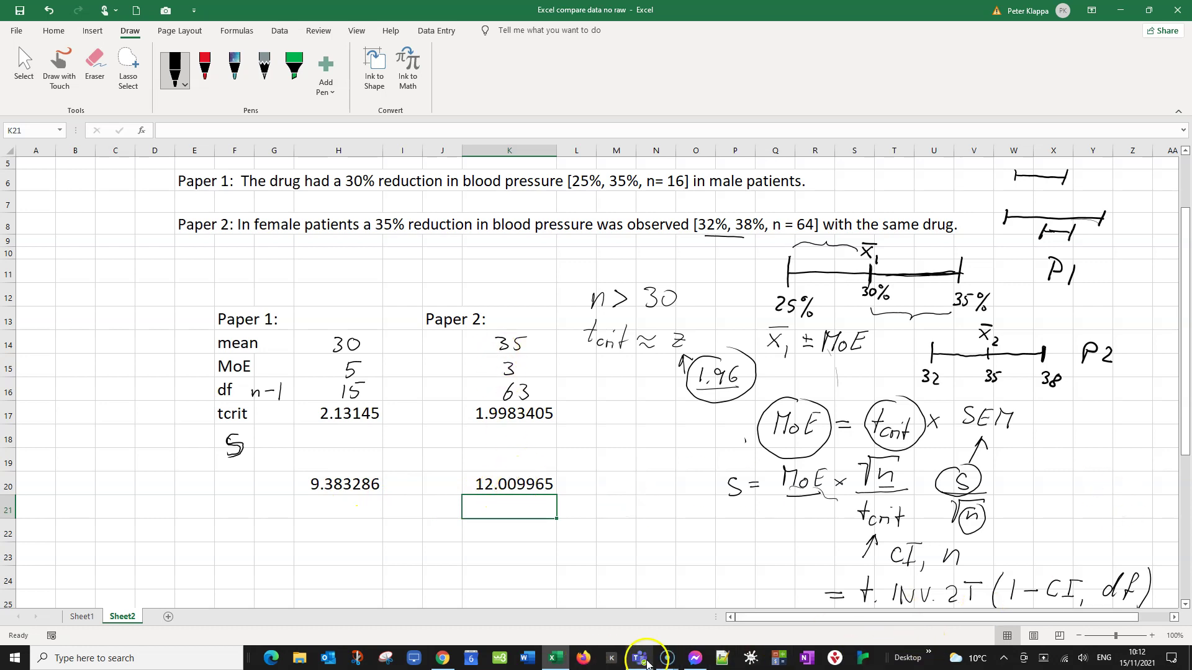
# Switch to Chrome's Two-Sample T-Test page and highlight the p-value for the difference of means
pyautogui.click(445, 658)
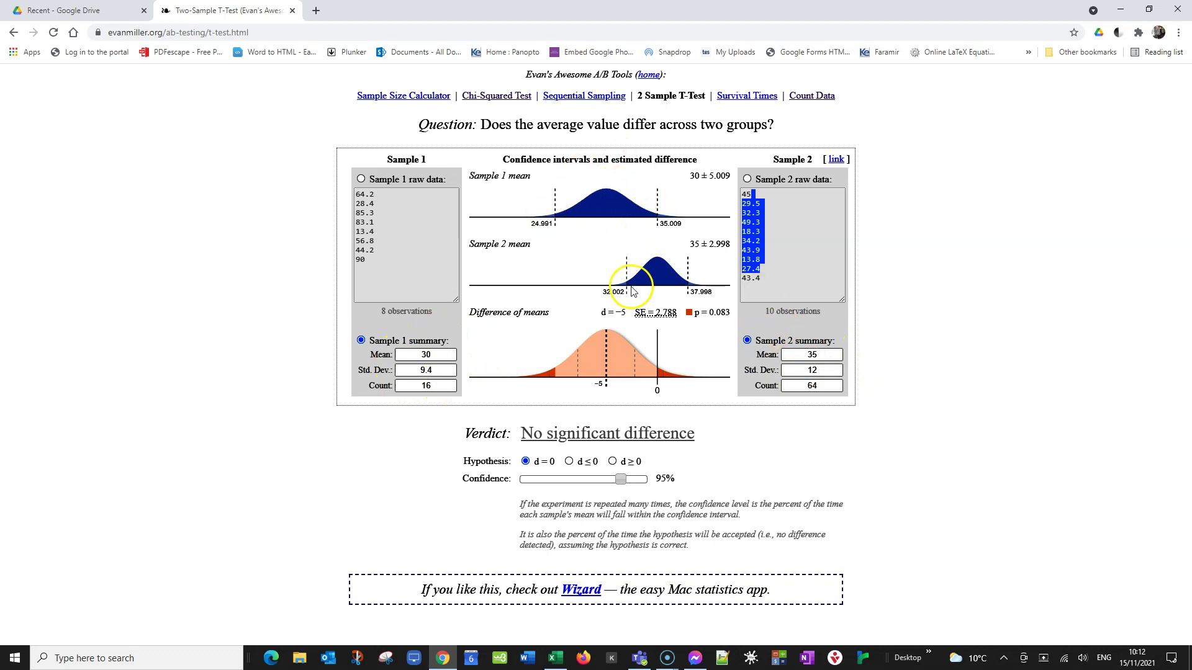
pyautogui.click(686, 309)
pyautogui.moveTo(686, 309); pyautogui.dragTo(732, 314)
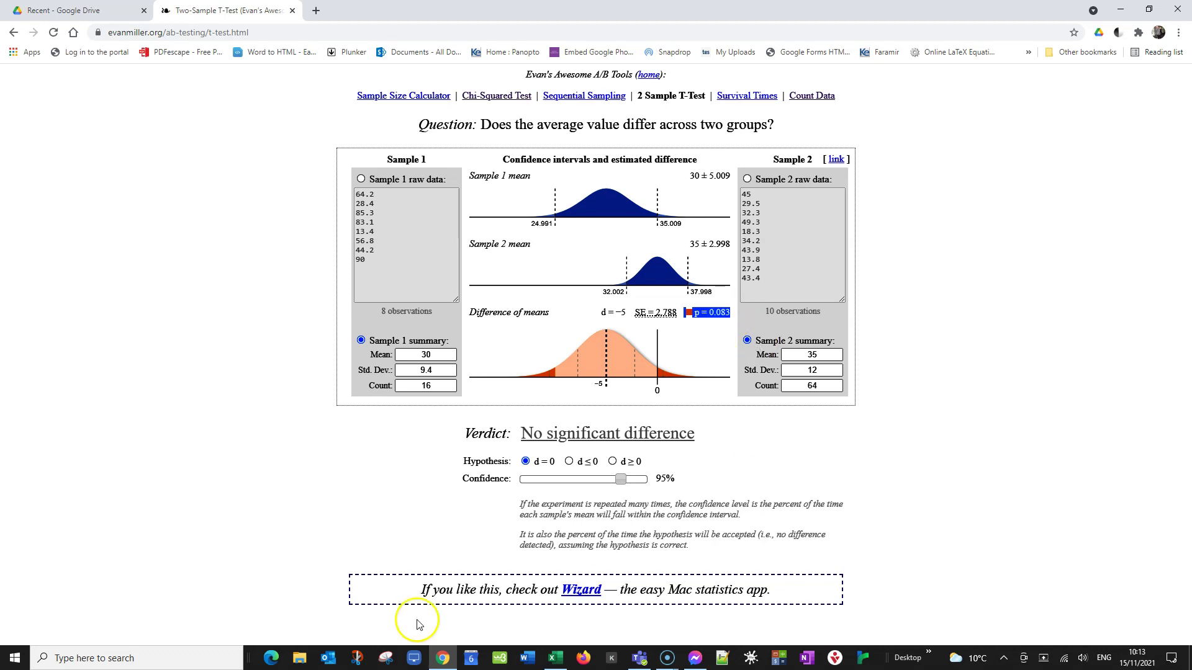
# Switch back to Excel and handwrite "p = 0.083" with a double underline below the standard deviations, plus "p > 5%" beside it
pyautogui.click(555, 658)
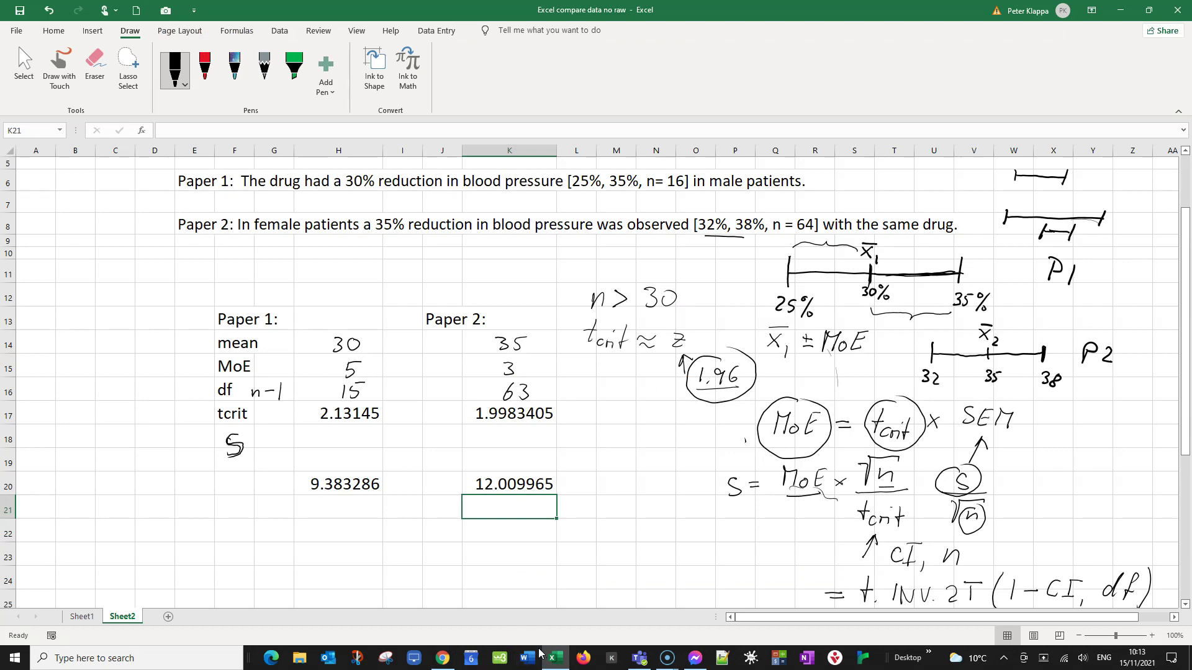
pyautogui.moveTo(362, 542)
pyautogui.mouseDown()
pyautogui.moveTo(360, 565)
pyautogui.moveTo(363, 552)
pyautogui.moveTo(391, 544)
pyautogui.moveTo(419, 556)
pyautogui.moveTo(422, 542)
pyautogui.moveTo(449, 560)
pyautogui.moveTo(465, 557)
pyautogui.moveTo(455, 541)
pyautogui.moveTo(482, 537)
pyautogui.moveTo(479, 555)
pyautogui.moveTo(498, 531)
pyautogui.moveTo(491, 556)
pyautogui.mouseUp()
pyautogui.click(438, 549)
pyautogui.moveTo(415, 577); pyautogui.dragTo(495, 576)
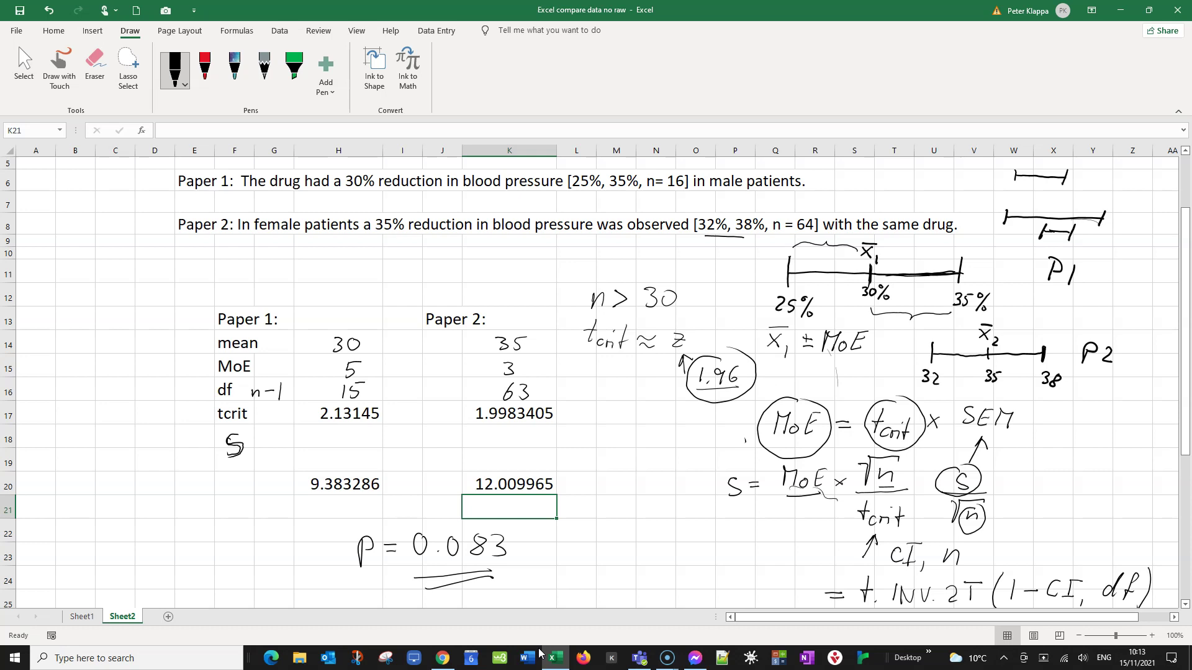
pyautogui.moveTo(86, 531)
pyautogui.mouseDown()
pyautogui.moveTo(86, 556)
pyautogui.moveTo(91, 535)
pyautogui.moveTo(87, 553)
pyautogui.moveTo(113, 553)
pyautogui.mouseUp()
pyautogui.moveTo(176, 532)
pyautogui.mouseDown()
pyautogui.moveTo(167, 557)
pyautogui.moveTo(176, 547)
pyautogui.mouseUp()
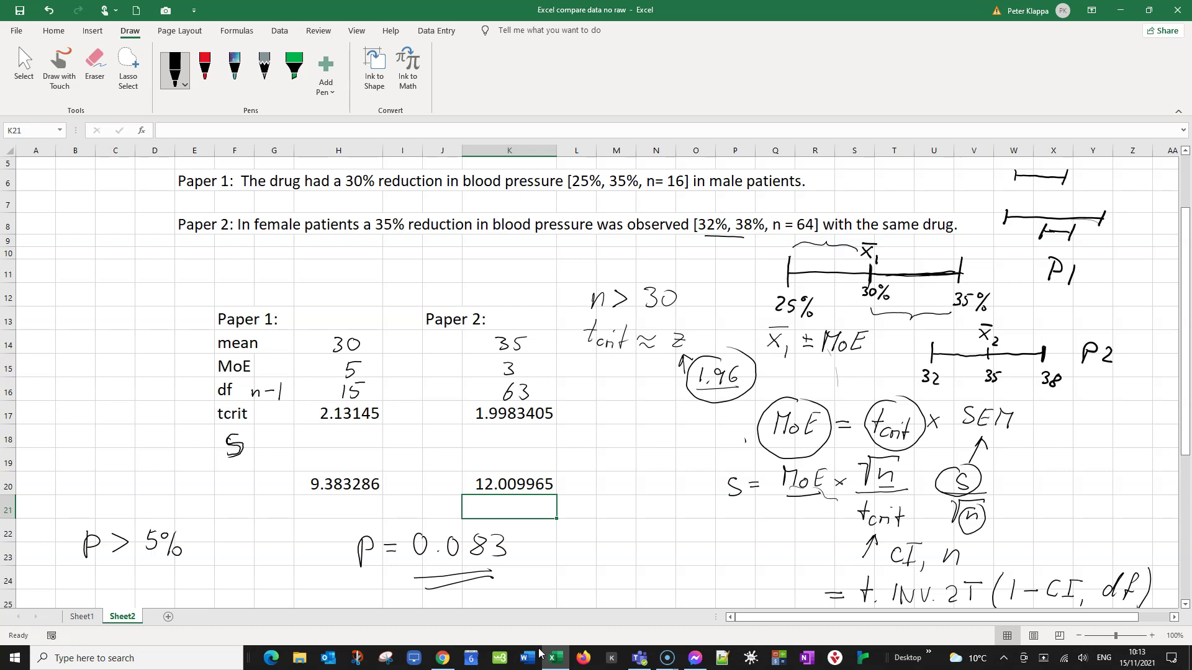